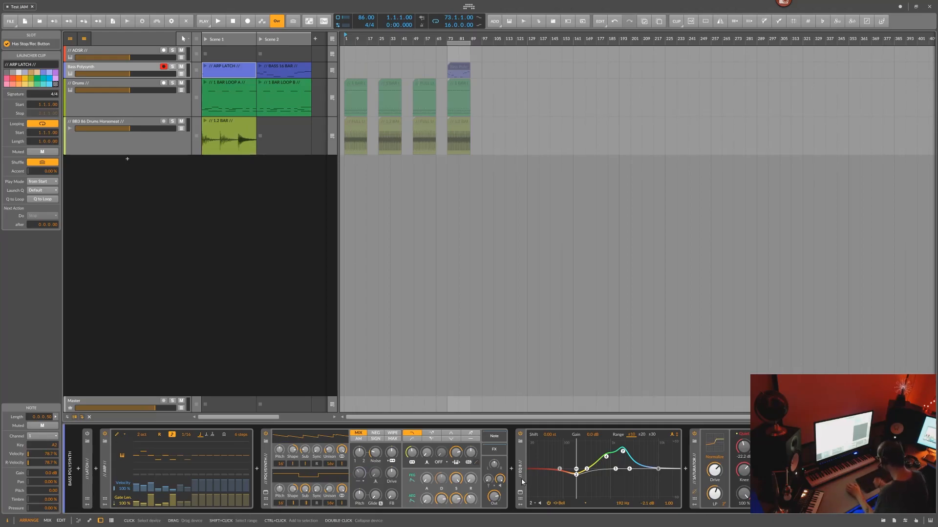
Open the expanded view of the bass track's EQ to examine its curve and bands, and close it again.
click(520, 493)
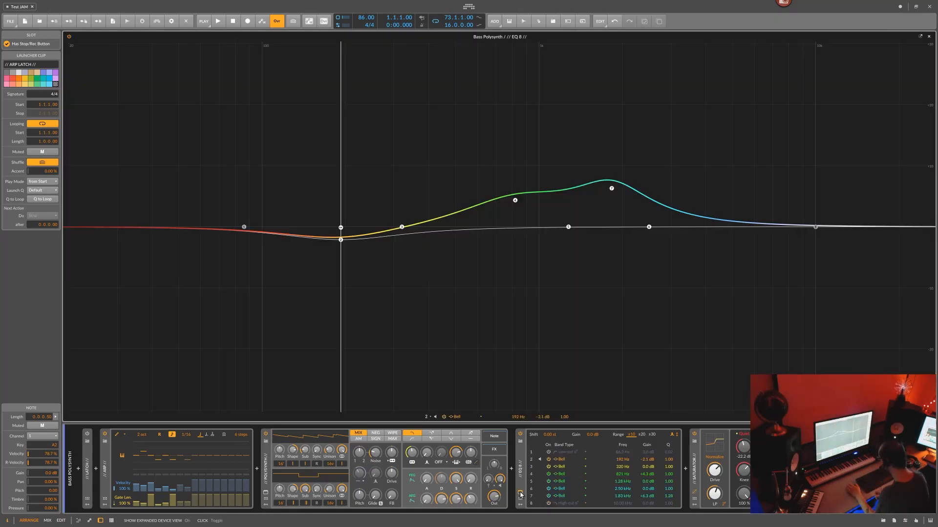
click(520, 493)
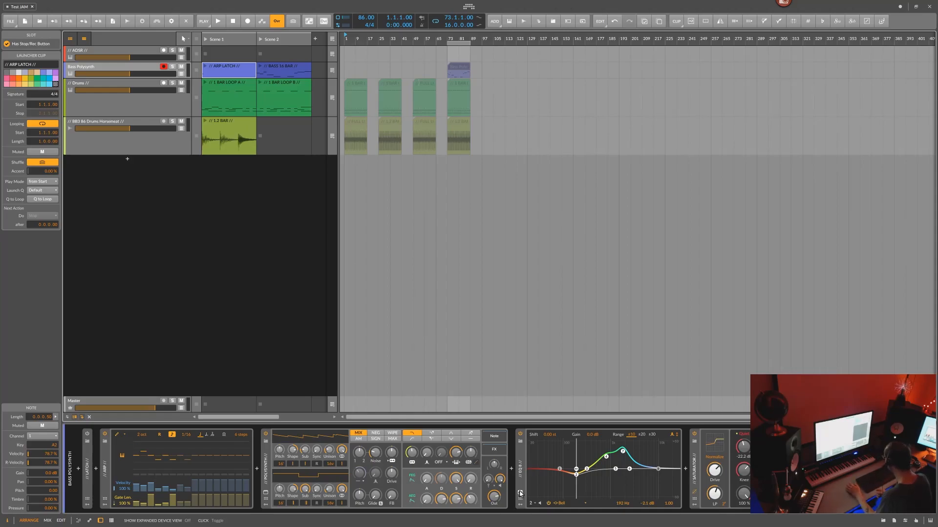
click(520, 493)
Switch the arpeggiator's rate from beat-synced to milliseconds and back to beat-synced.
mouse_move(160, 470)
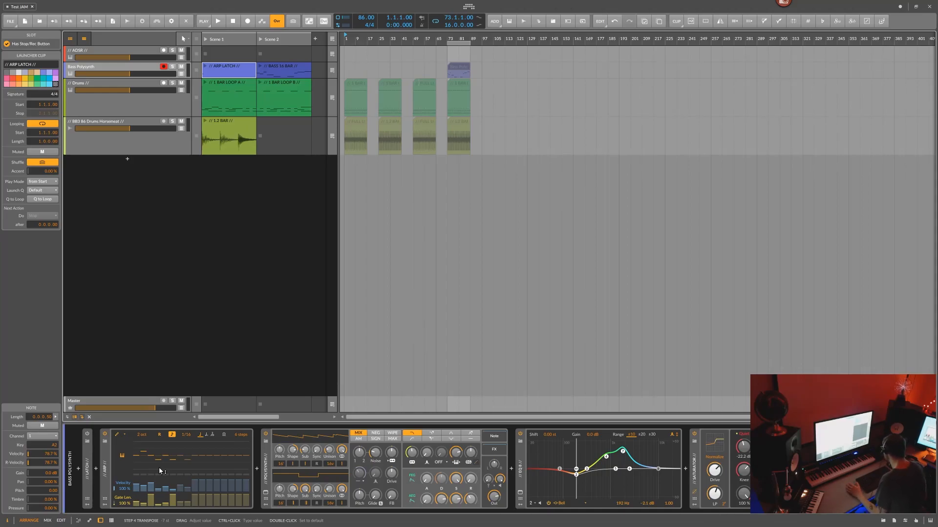
click(172, 434)
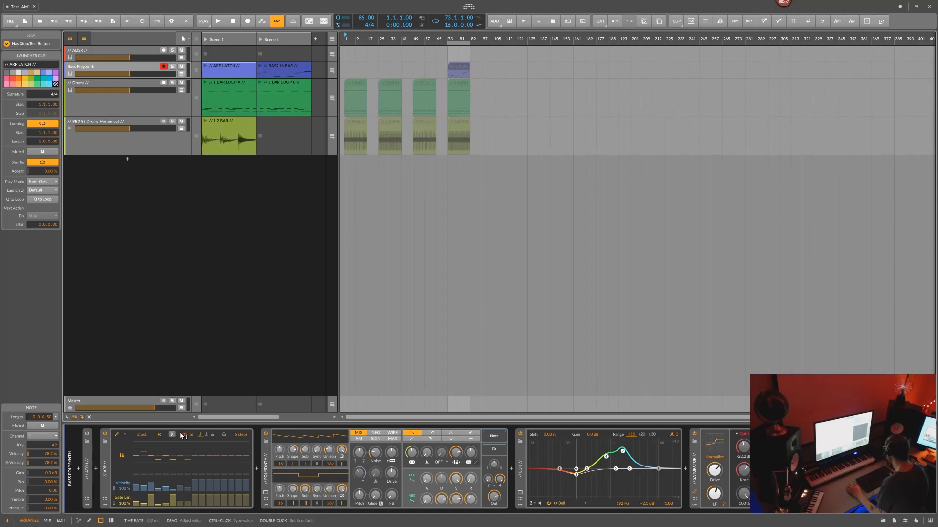
click(174, 433)
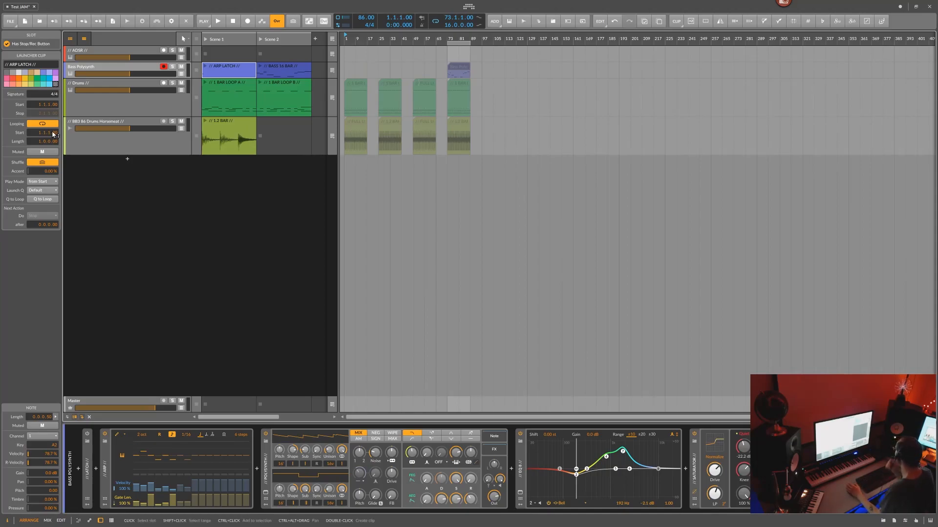
Solo the Drums track and audition its 1 BAR LOOP A launcher clip with the notes open in the detail editor.
click(173, 84)
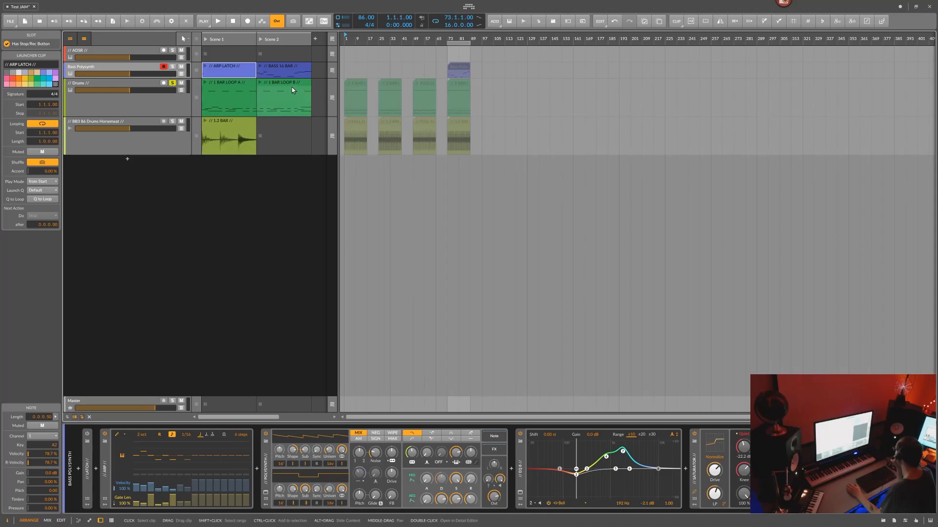
double_click(236, 86)
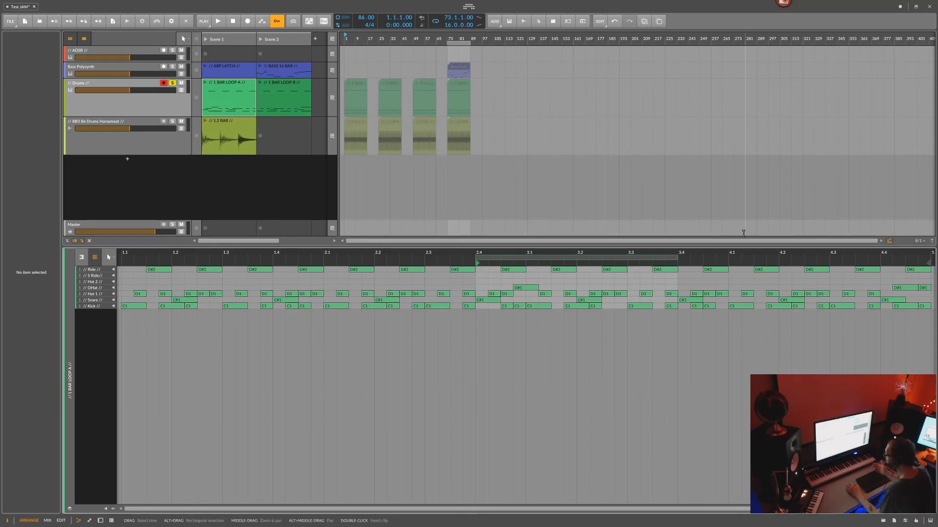
click(225, 85)
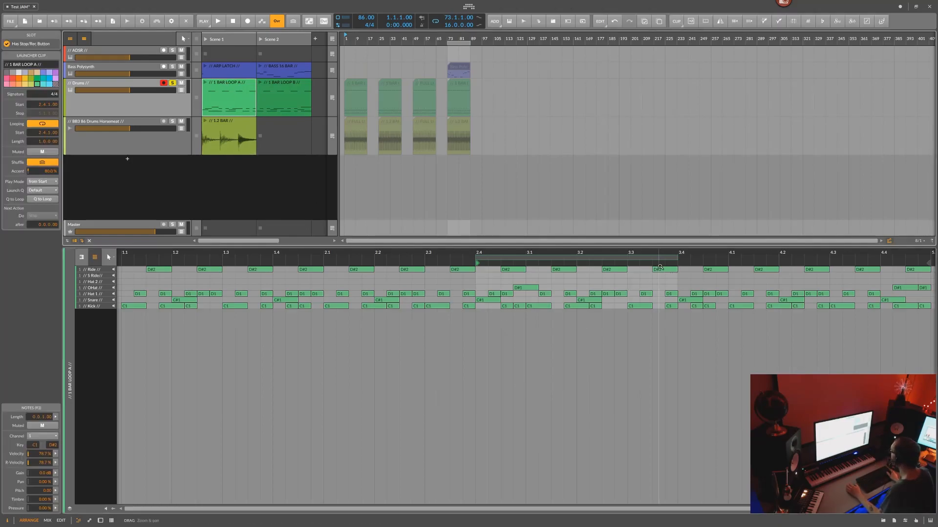
click(206, 84)
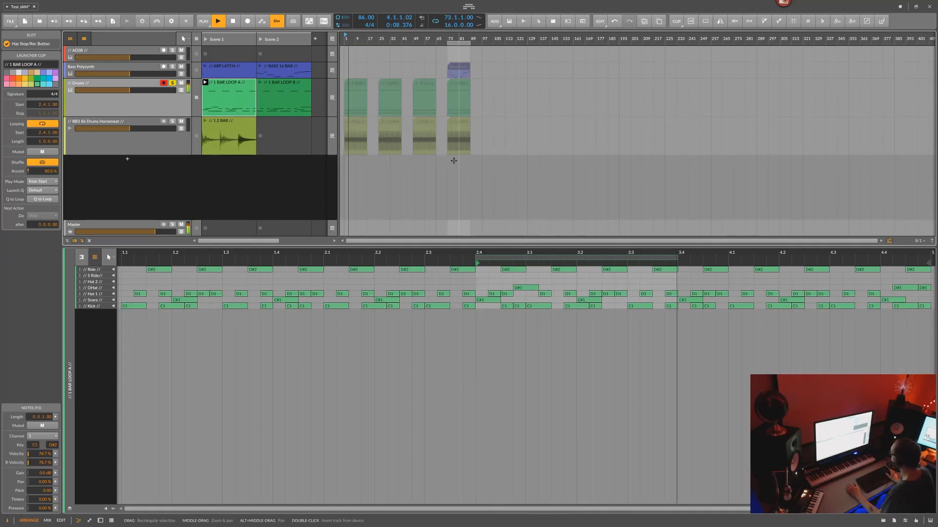
key(space)
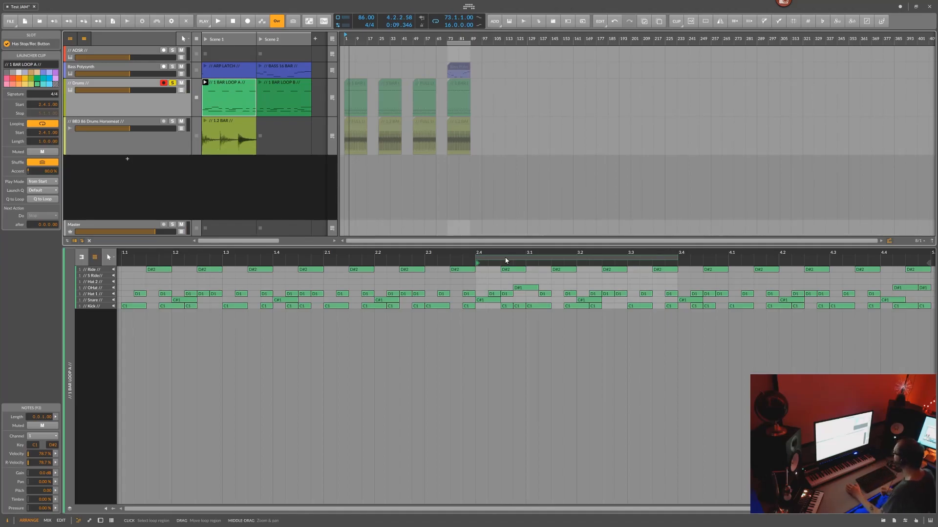
Move the one-bar loop region of 1 BAR LOOP A to bar 4 and audition it there.
click(506, 260)
drag(505, 260, 759, 271)
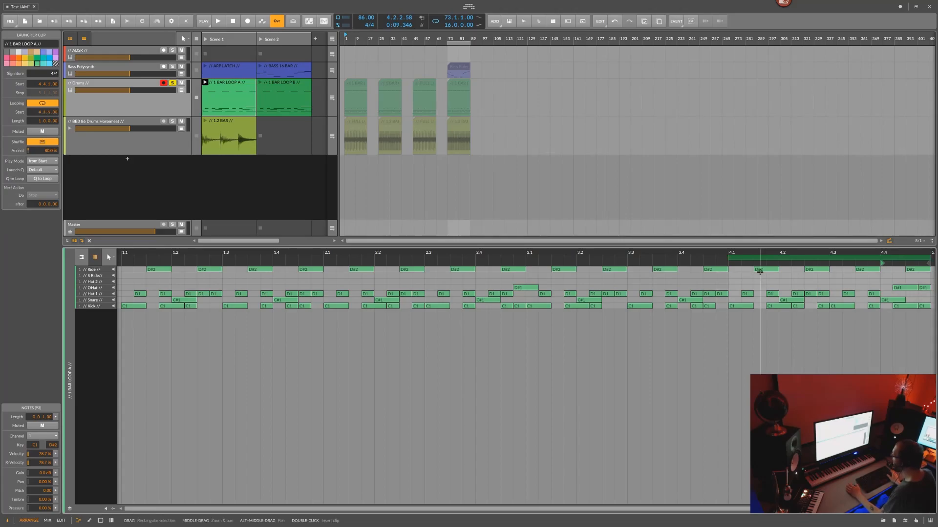
key(space)
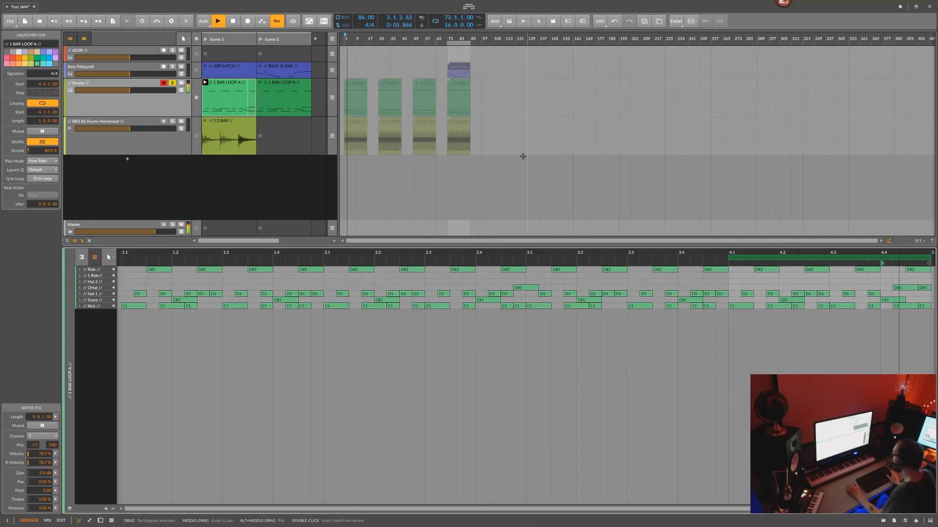
key(space)
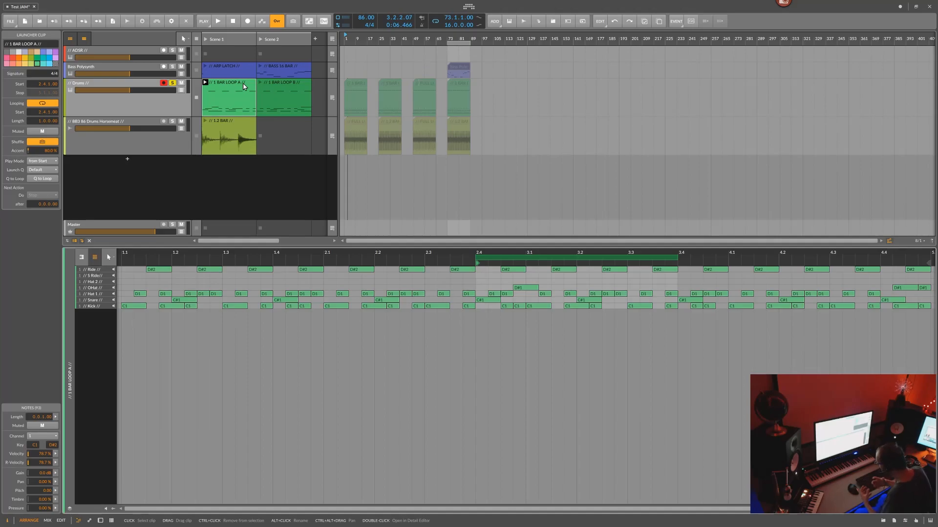
Compare the loop regions of the 1.2 BAR audio clip and the 1 BAR LOOP A drum clip in the detail editor.
click(233, 125)
drag(560, 255, 537, 254)
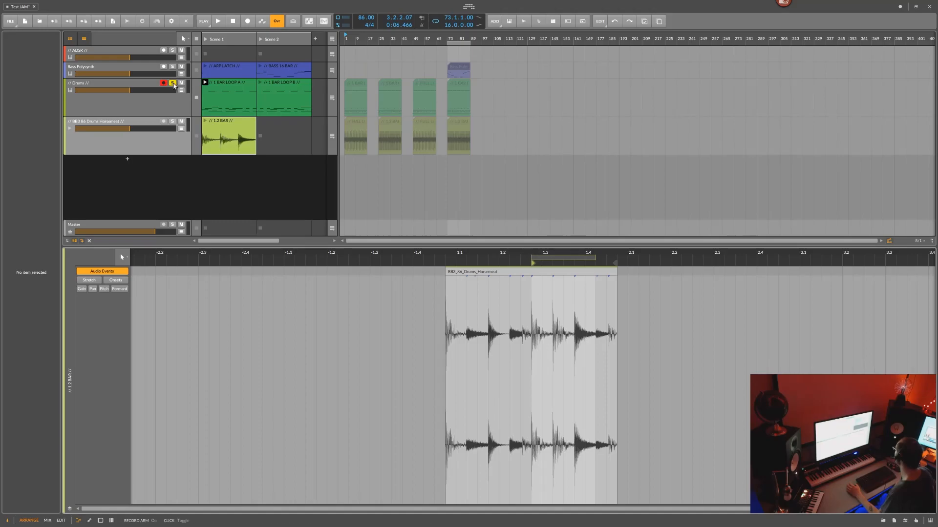
click(234, 84)
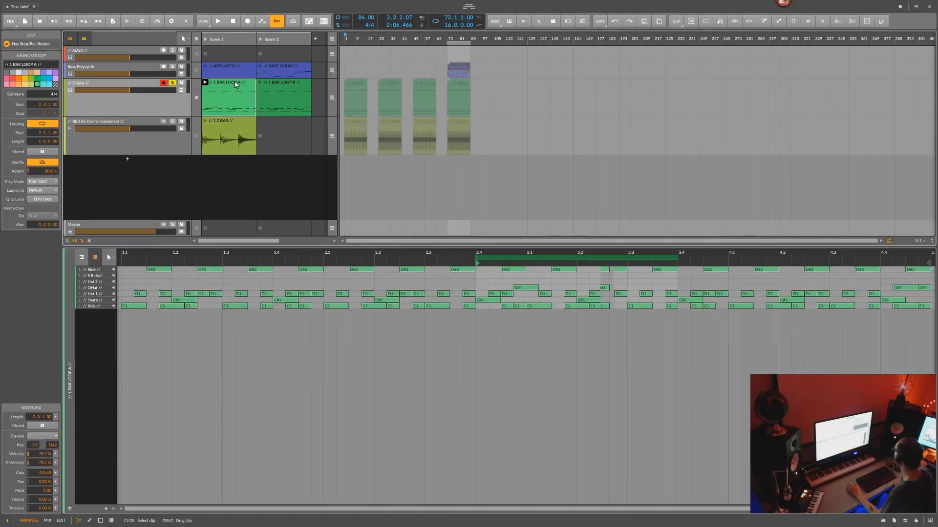
double_click(235, 84)
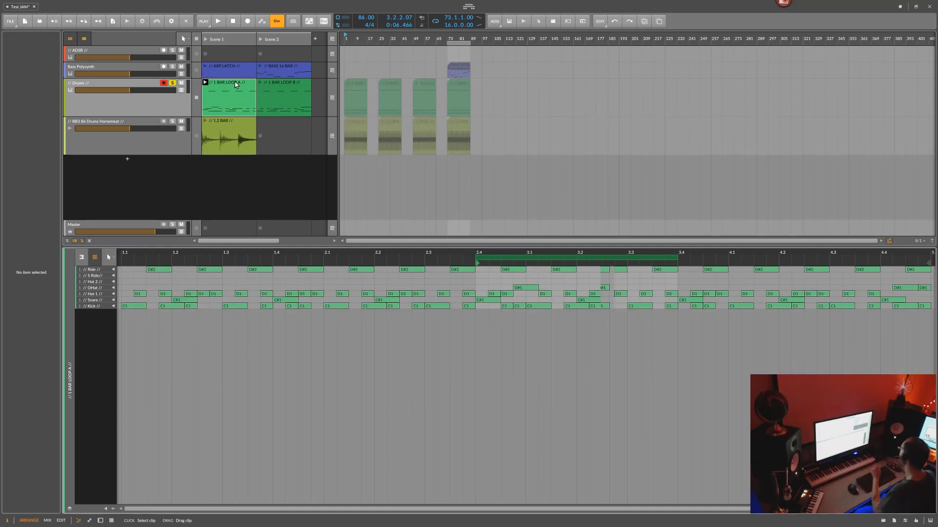
click(233, 126)
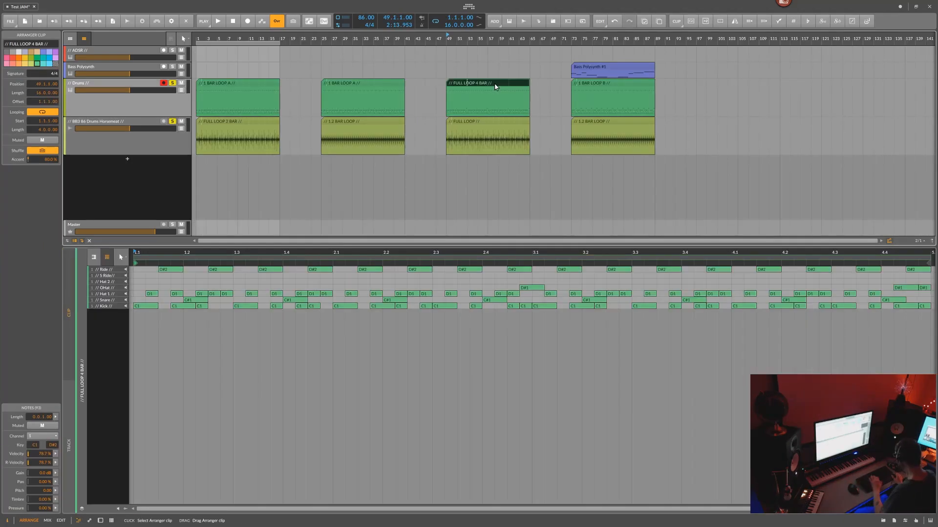
Set the arranger loop to the FULL LOOP 4 BAR clip at bar 49 and inspect the FULL LOOP audio clip below it.
key(ctrl+l)
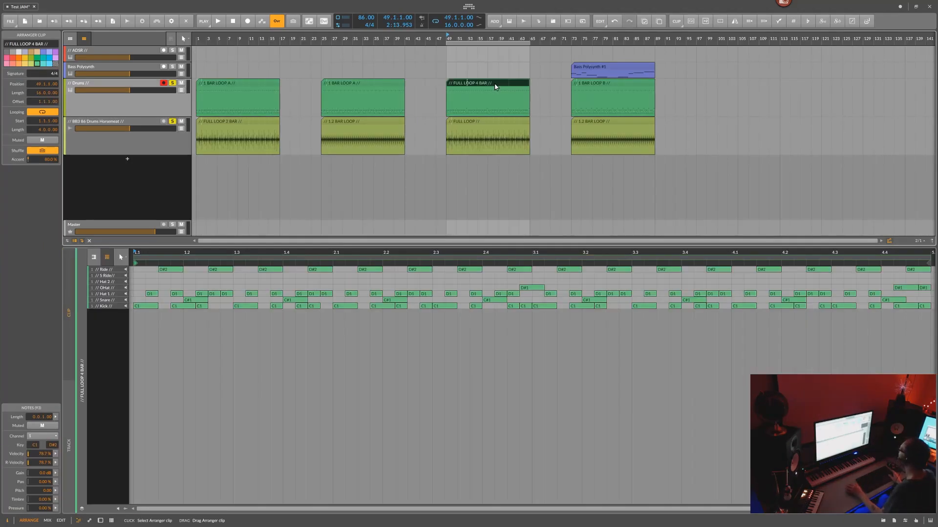
key(e)
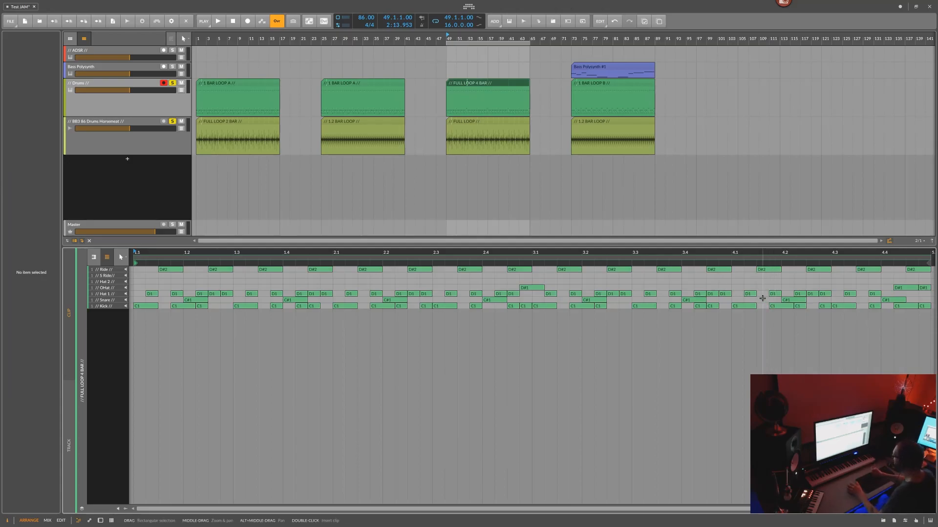
click(482, 121)
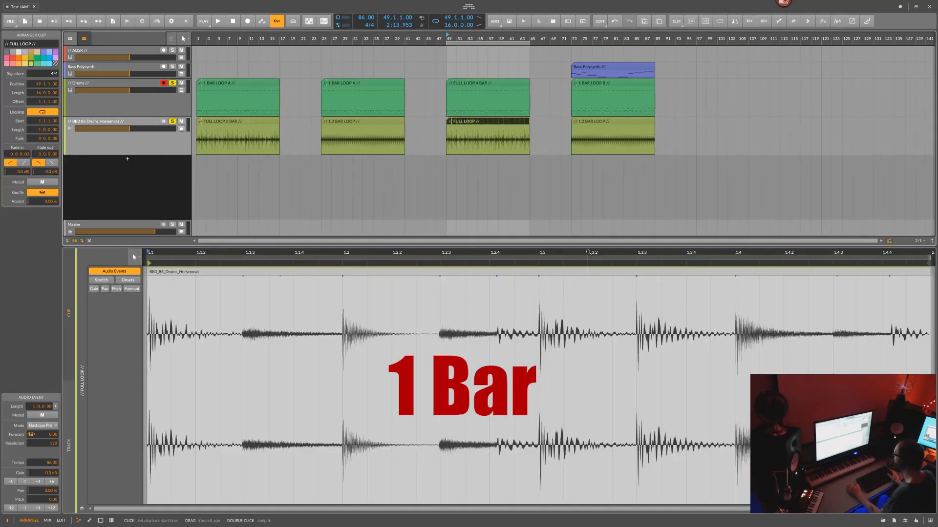
Solo only the Drums track and audition its FULL LOOP 4 BAR arranger clip.
click(173, 122)
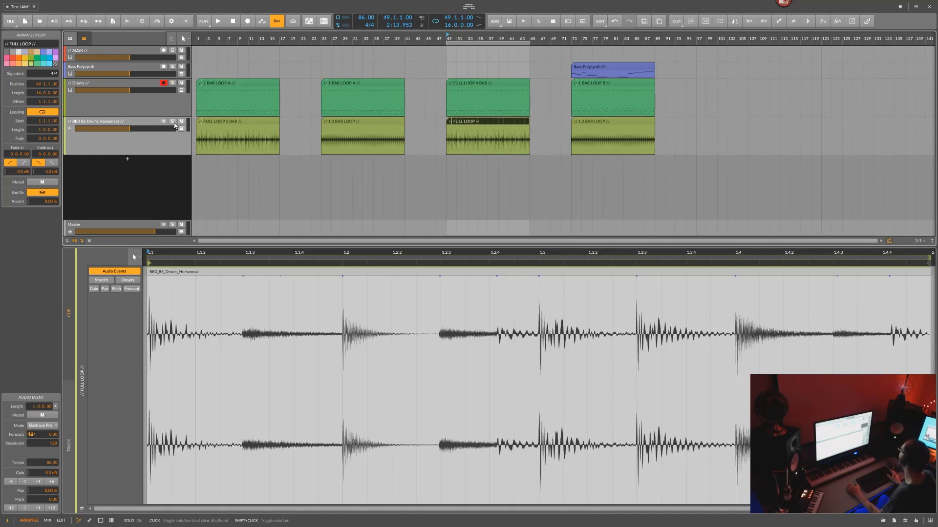
click(172, 83)
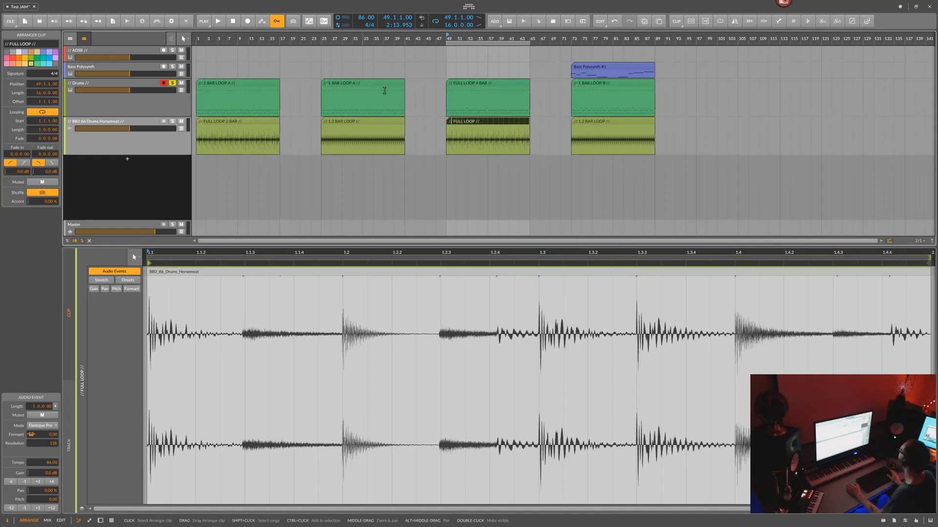
click(477, 84)
key(space)
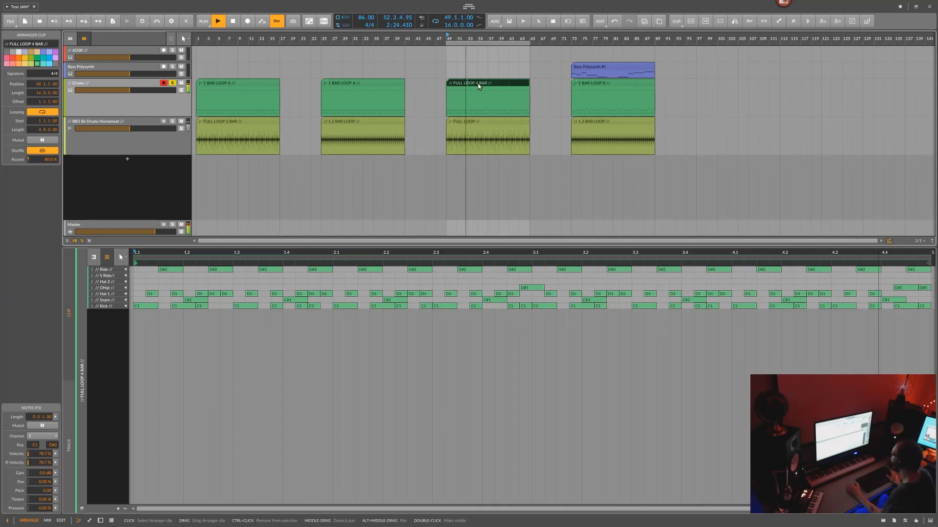
key(space)
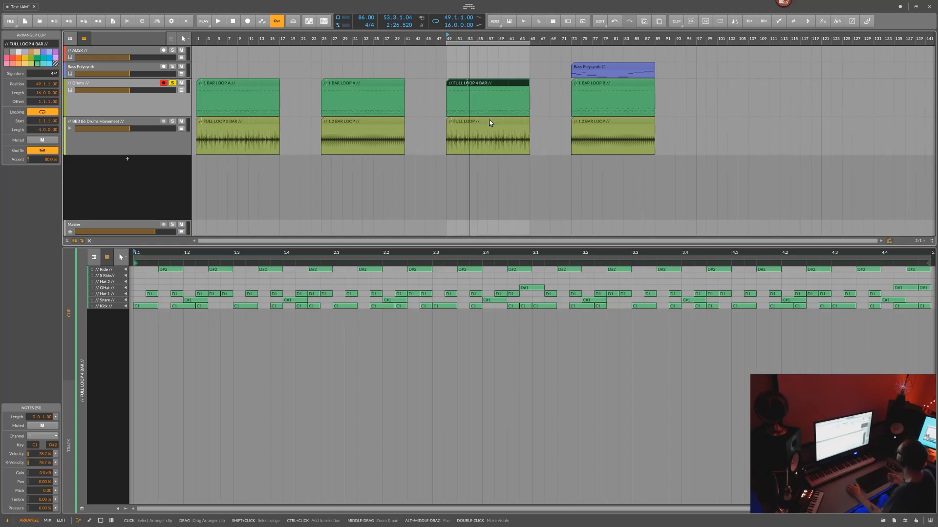
Solo only the Horsemeat drums audio track and audition its FULL LOOP arranger clip.
click(490, 122)
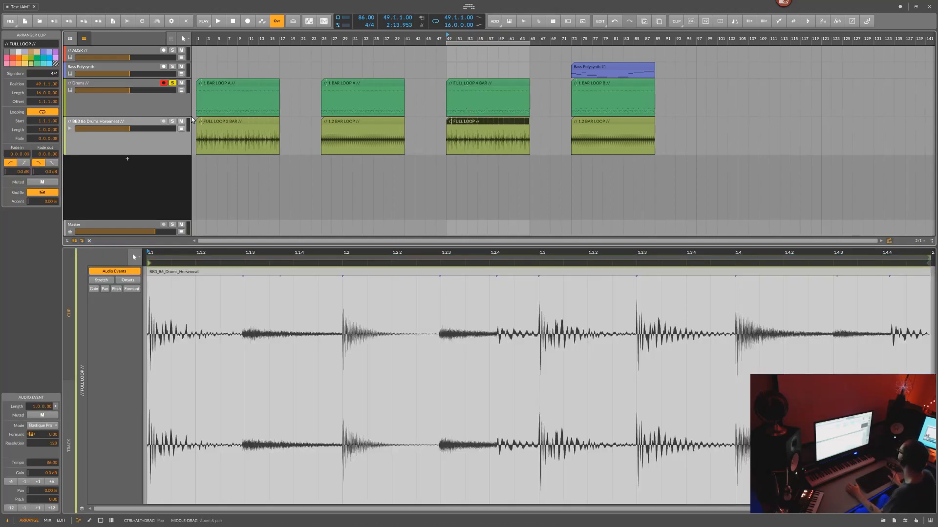
click(172, 121)
key(space)
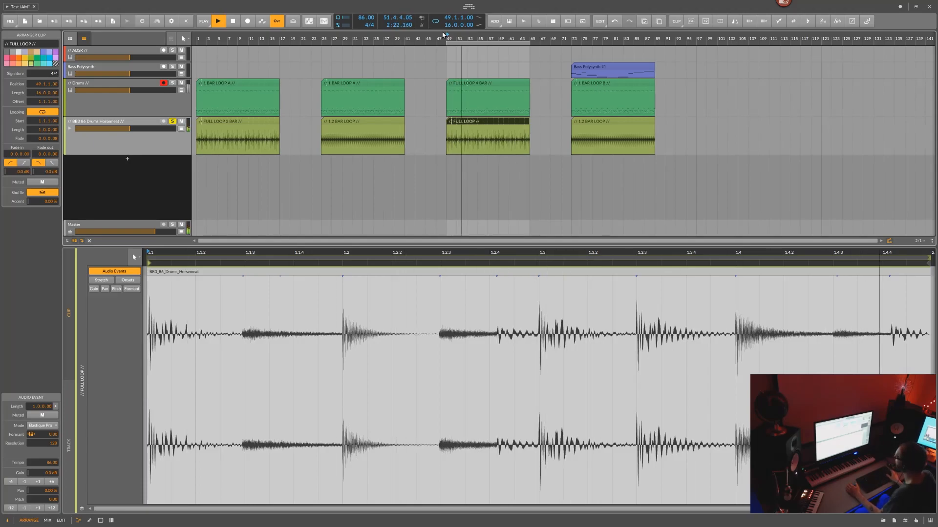
Select the FULL LOOP 4 BAR and FULL LOOP clips together and play both tracks layered.
shift+click(445, 84)
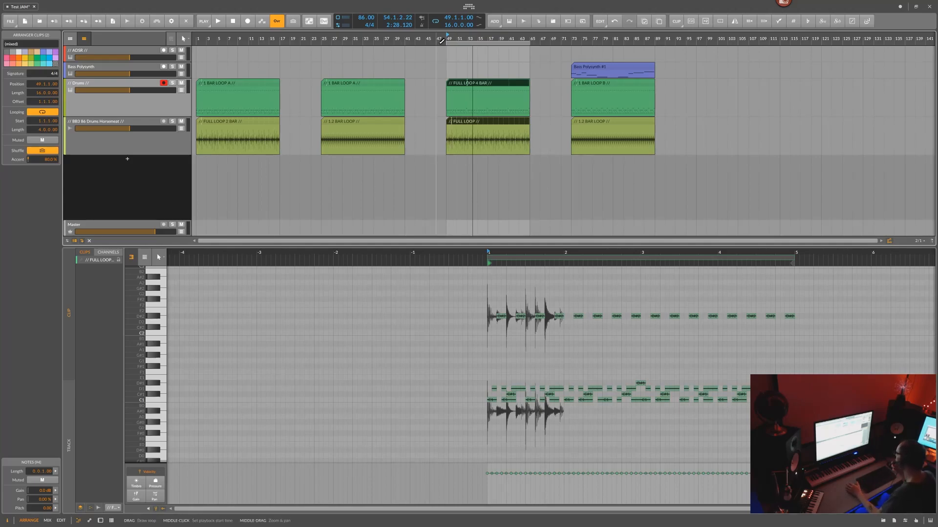
key(space)
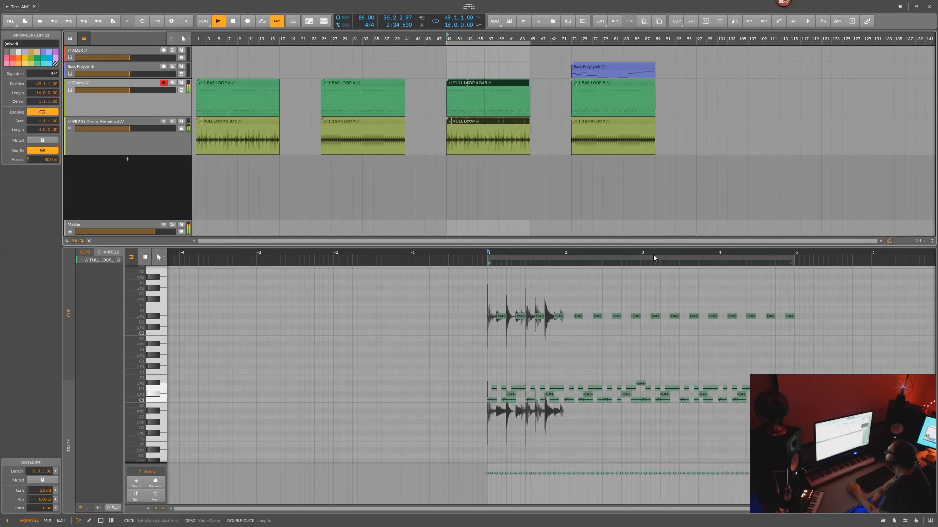
drag(654, 256, 596, 255)
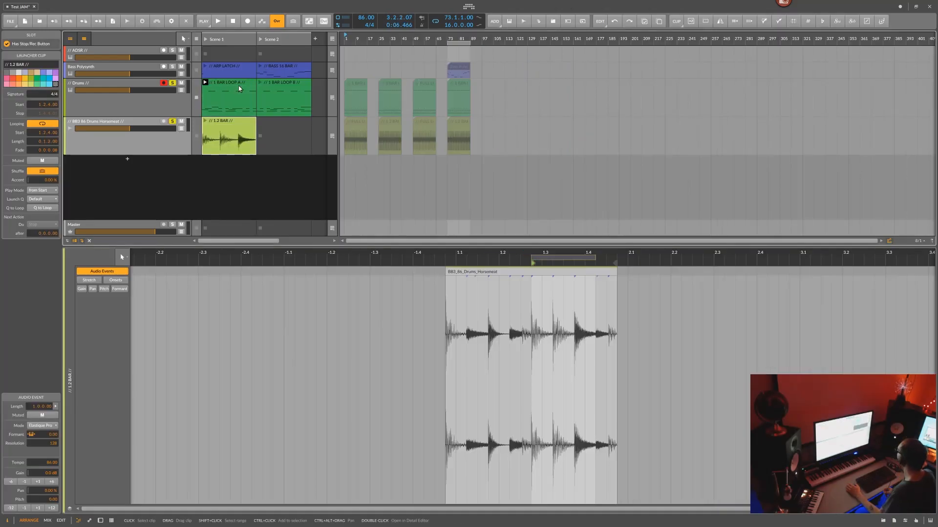
Review the 1 BAR LOOP A and 1.2 BAR launcher clips and audition them together by launching Scene 1.
click(238, 86)
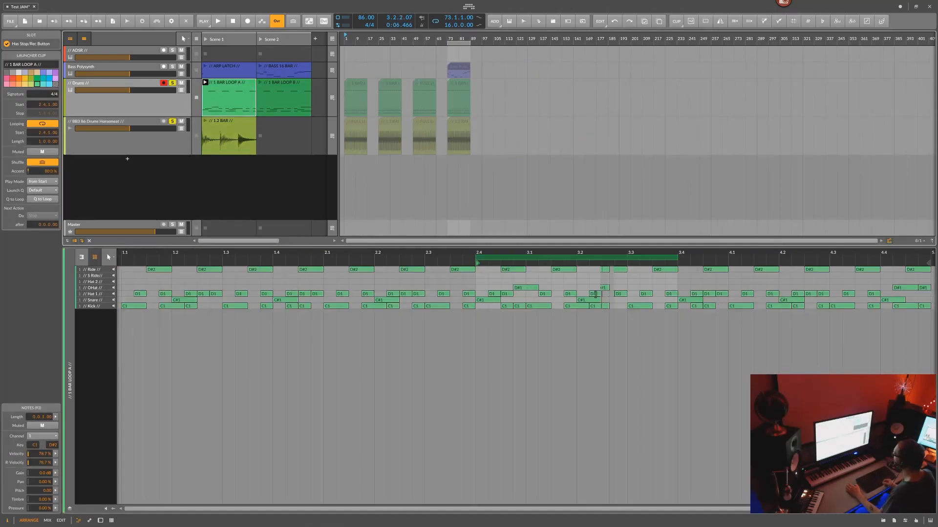
click(224, 120)
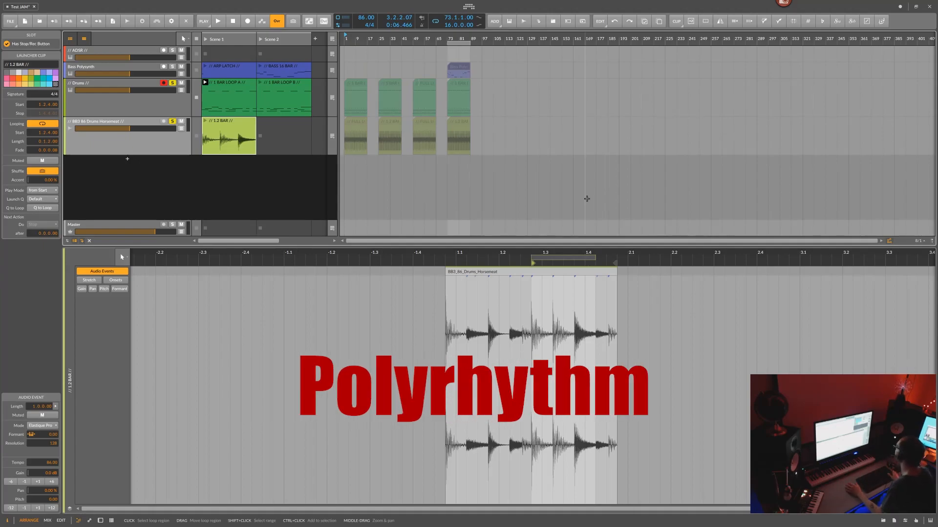
click(206, 39)
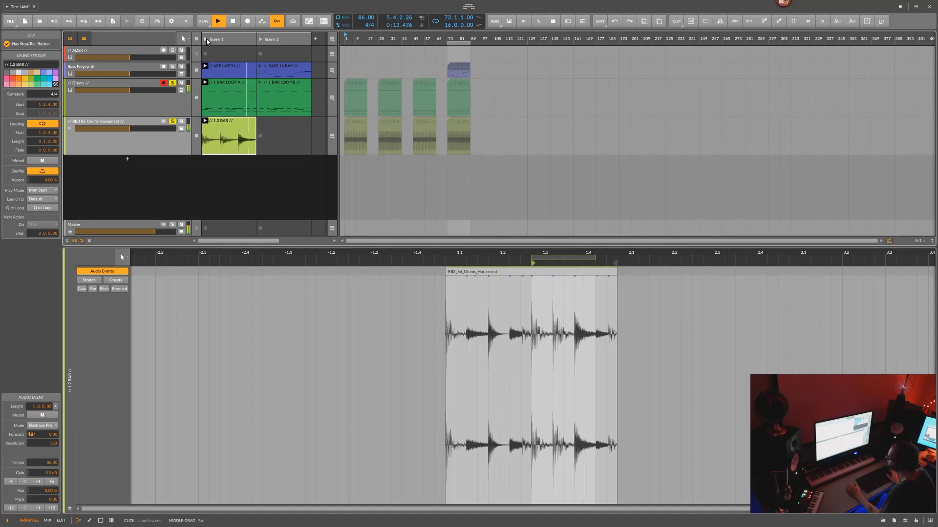
key(space)
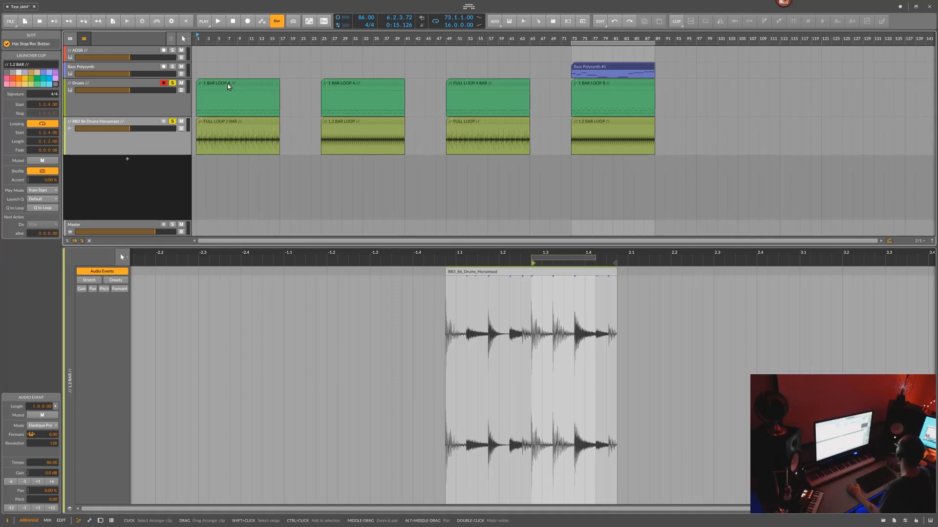
Inspect the 1 BAR LOOP A and FULL LOOP 2 BAR arranger clips at bar 1 in the detail editor.
click(228, 87)
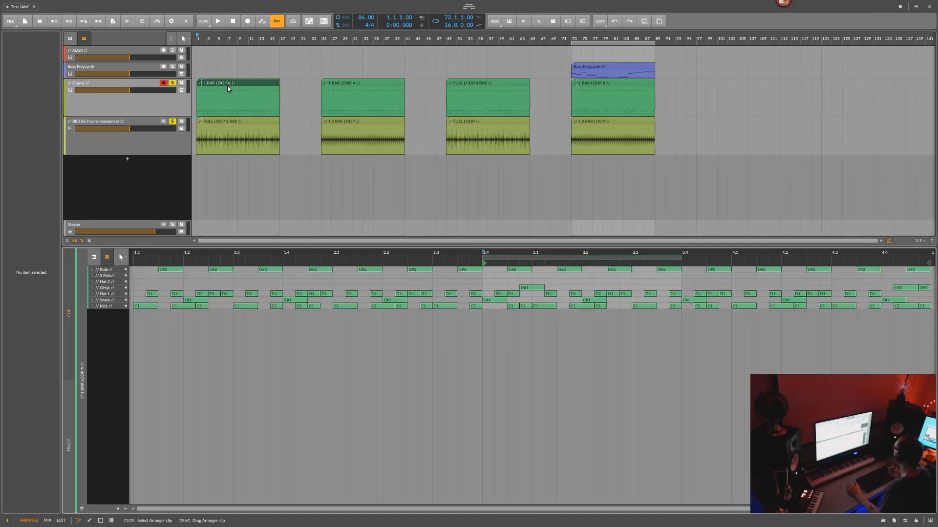
click(233, 124)
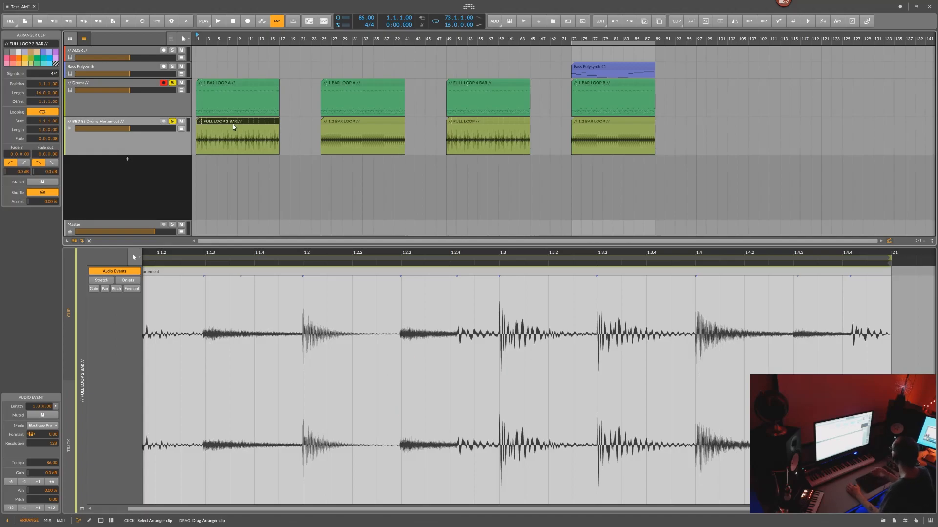
Set the arranger loop to the 1 BAR LOOP A clip at bar 1 and audition it with FULL LOOP 2 BAR.
click(239, 86)
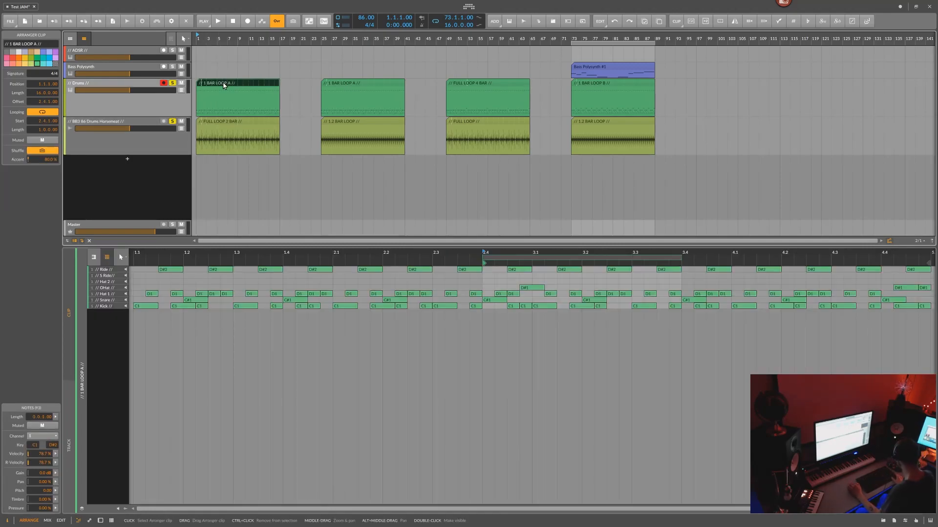
key(ctrl+l)
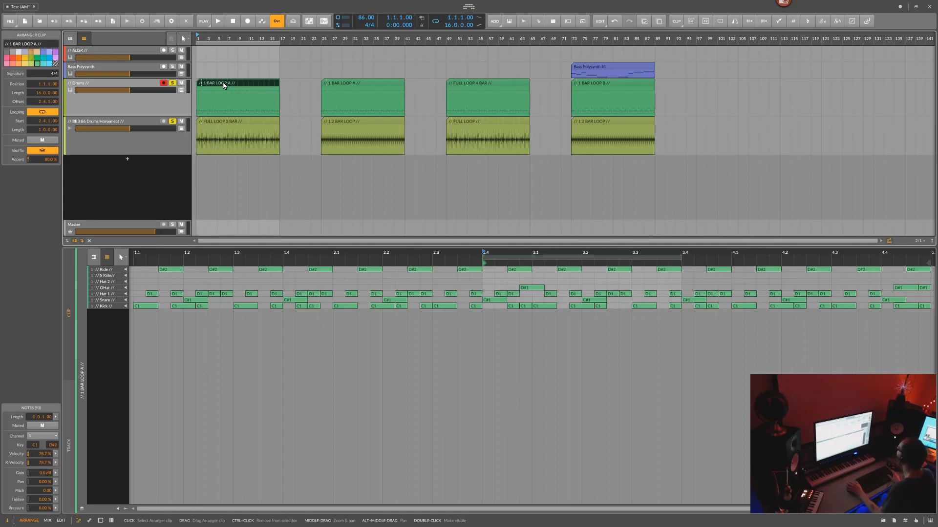
double_click(229, 83)
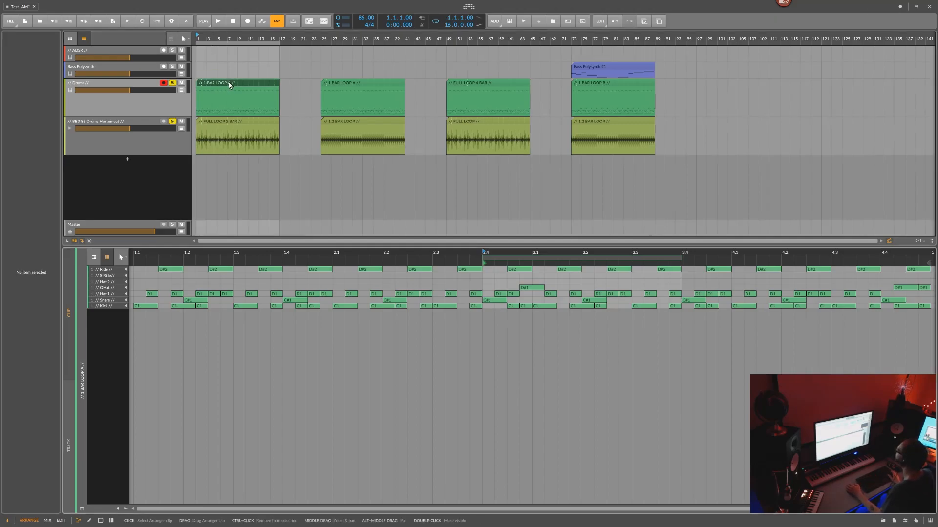
click(238, 122)
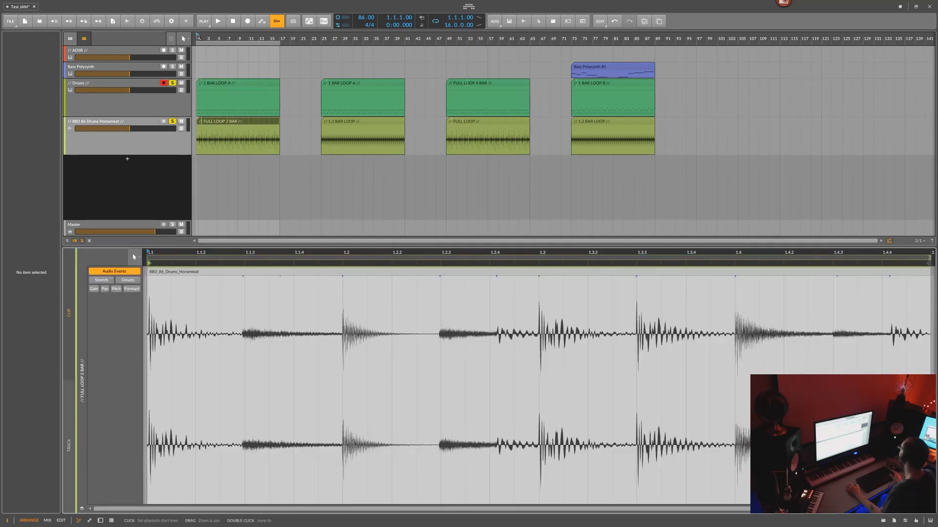
key(space)
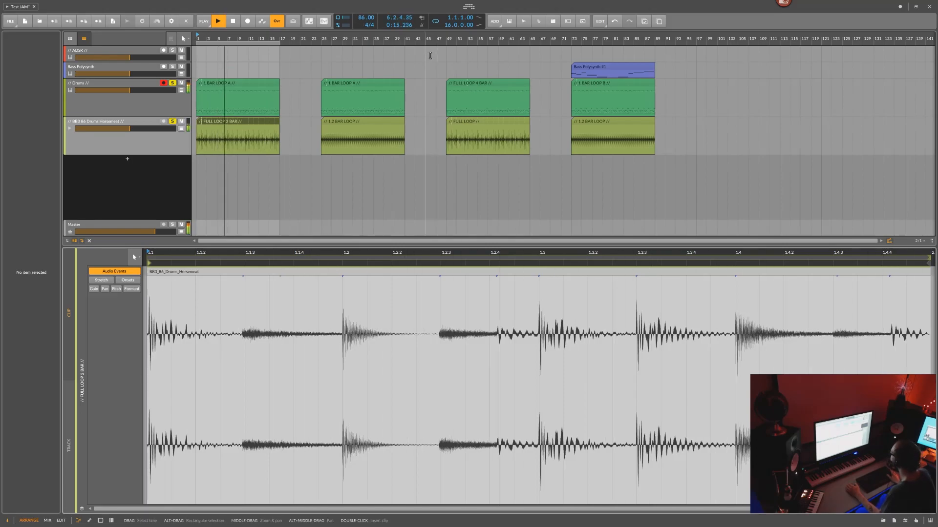
key(space)
Select the FULL LOOP and FULL LOOP 4 BAR arranger clips together and play them from bar 49 with groove enabled.
click(462, 137)
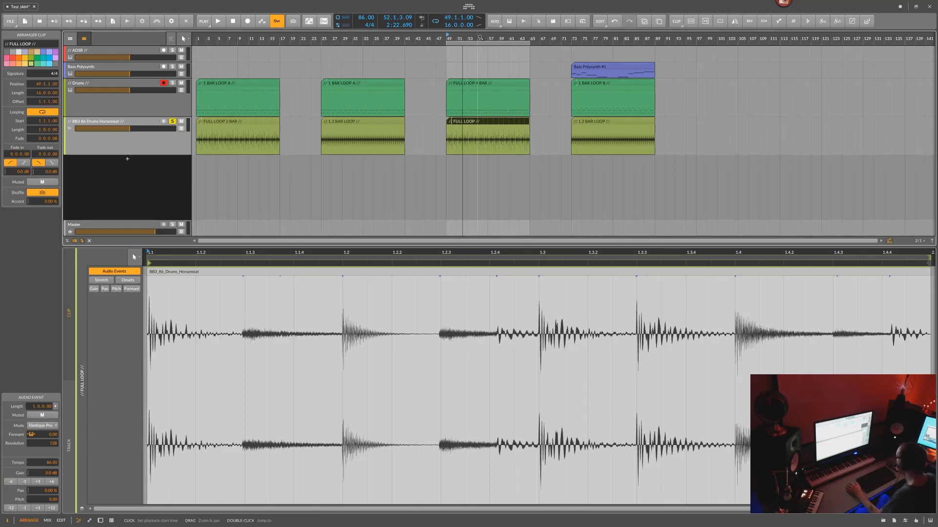
shift+click(487, 84)
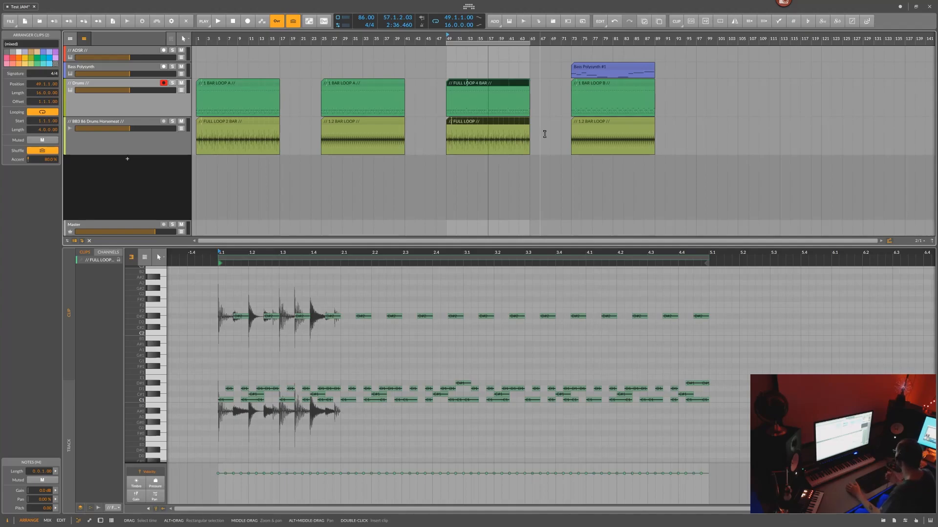
click(446, 39)
key(space)
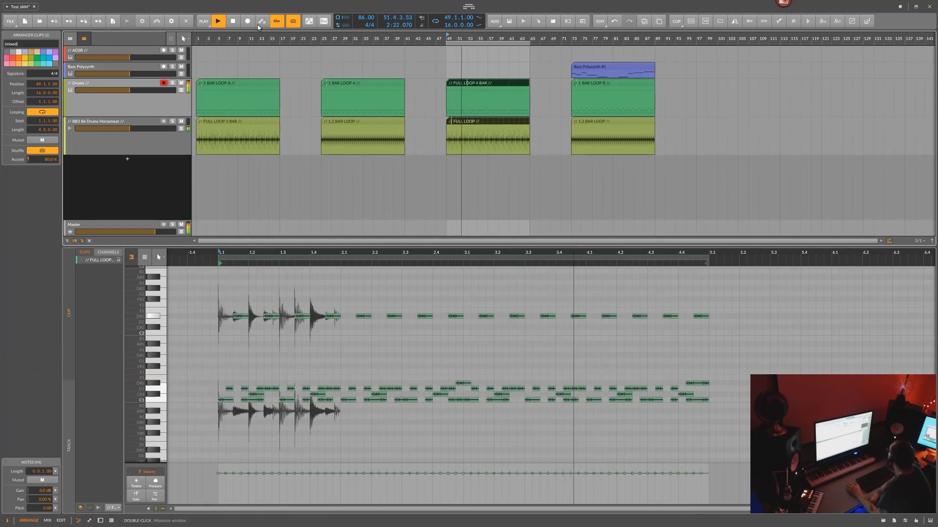
Try a groove shuffle rate of 1/8 during playback, then restore it to 1/16.
click(204, 21)
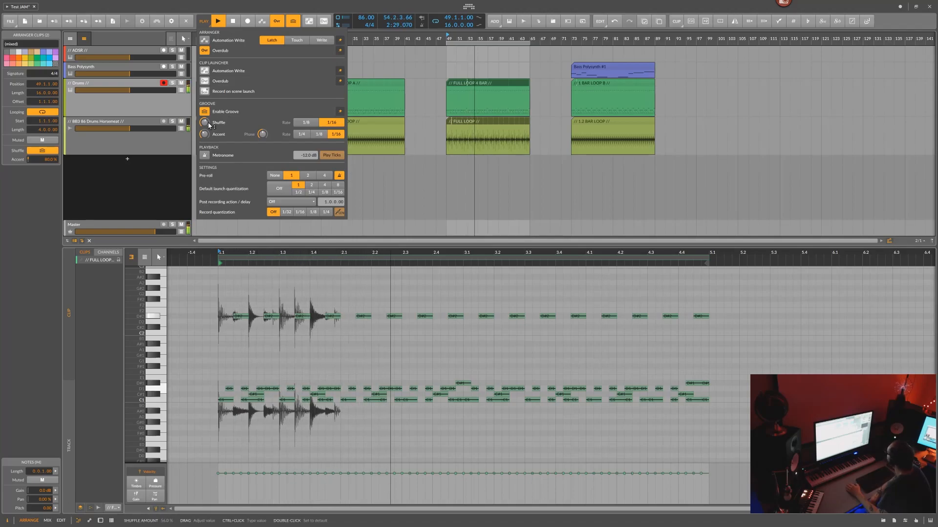
click(306, 123)
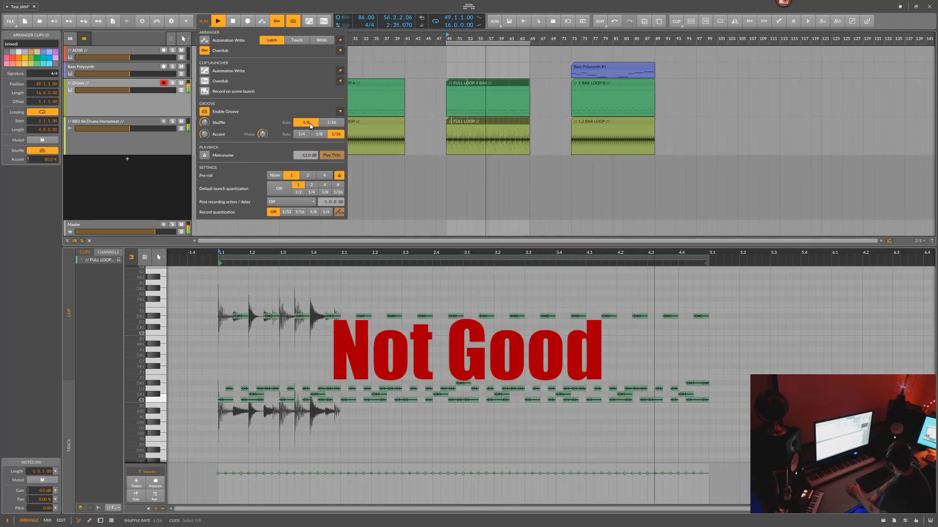
click(331, 123)
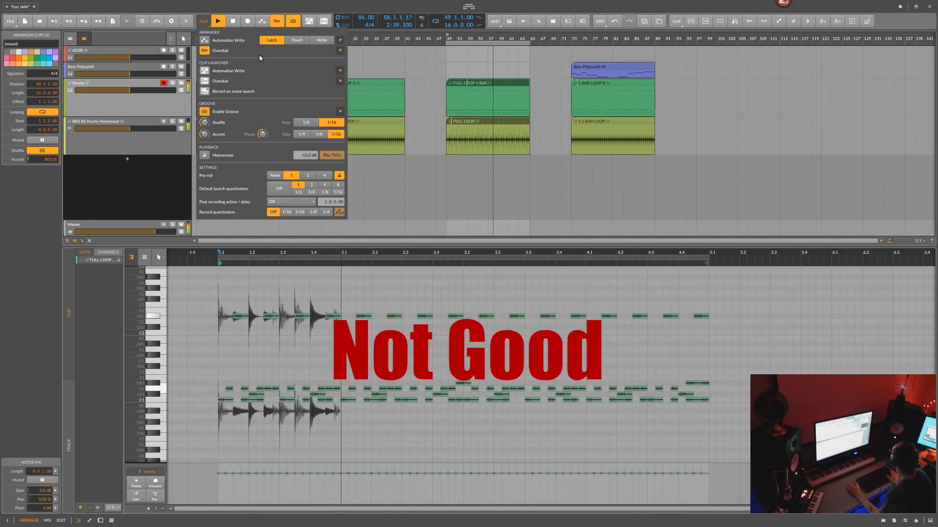
click(134, 179)
Replay the layered FULL LOOP 4 BAR and FULL LOOP clips from bar 49 with groove disabled.
key(space)
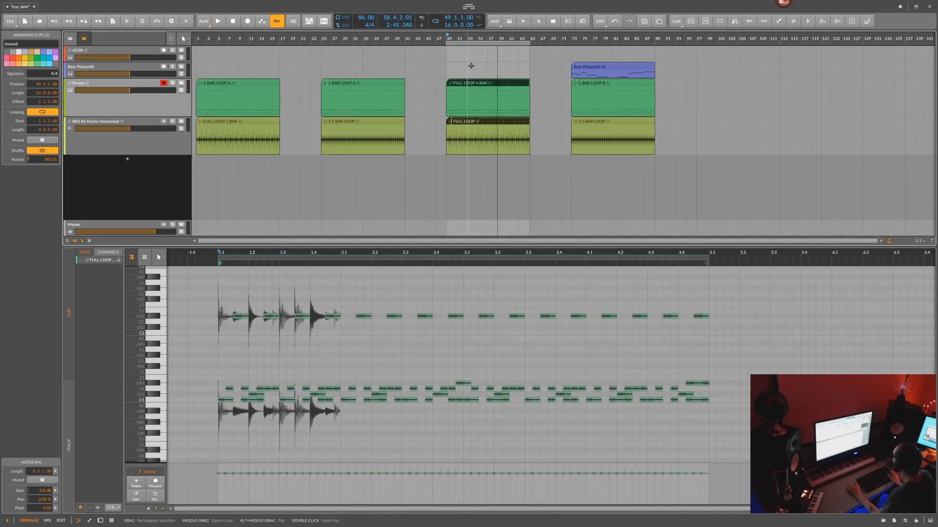
key(space)
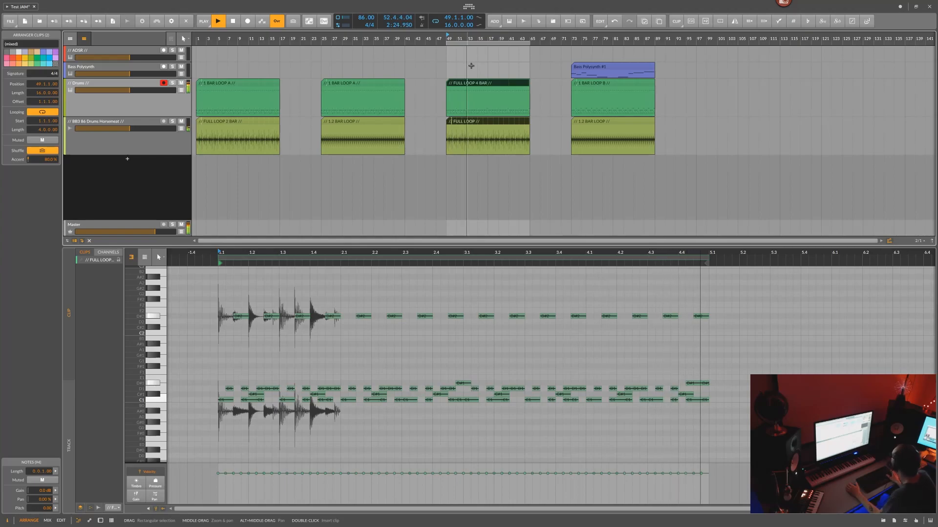
key(space)
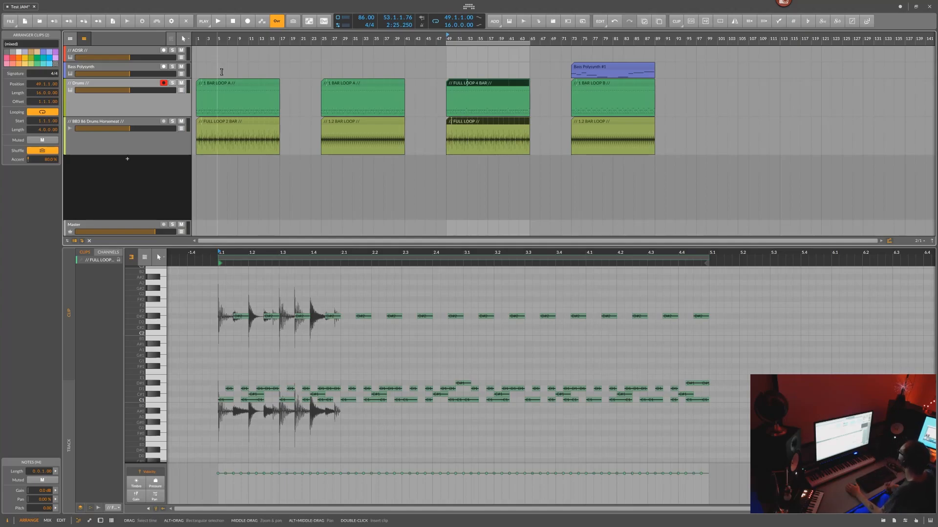
Inspect the 1 BAR LOOP A and FULL LOOP 2 BAR clips, and audition them with the loop region moved to bar 1.
drag(218, 70, 274, 155)
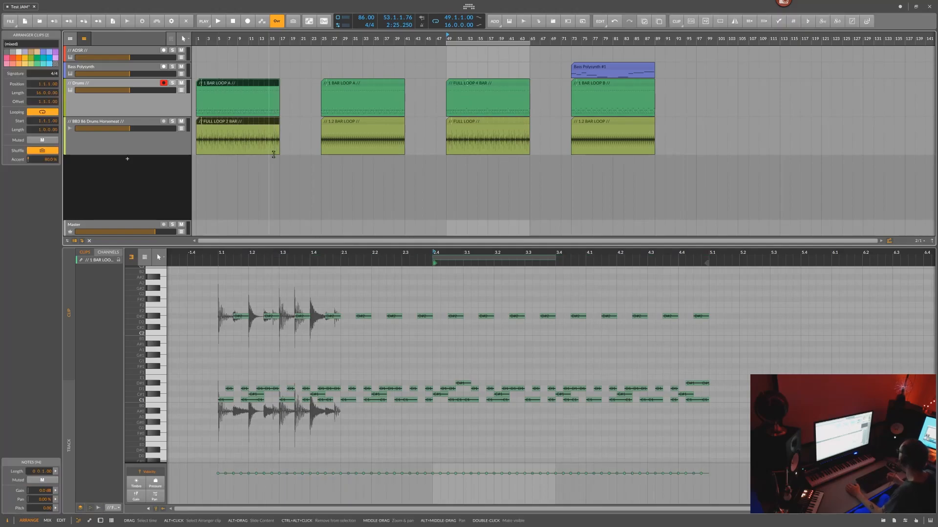
double_click(245, 84)
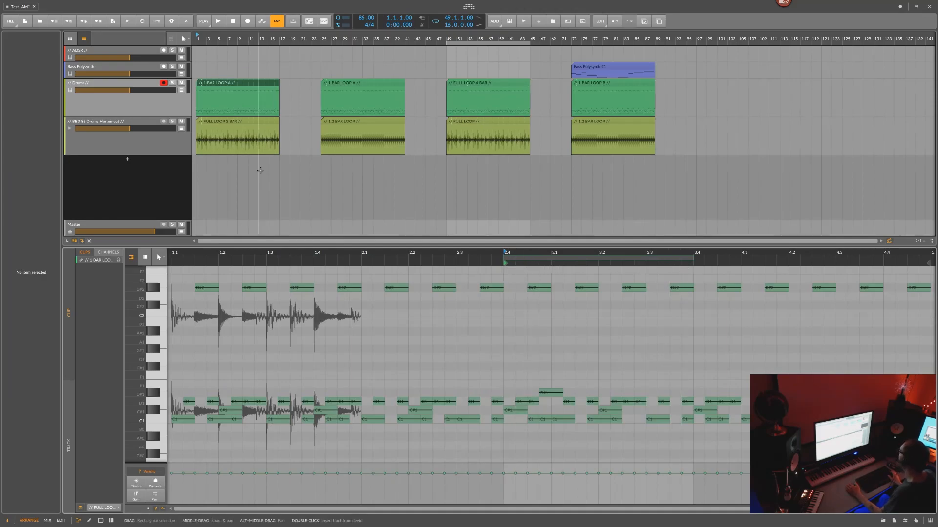
click(232, 122)
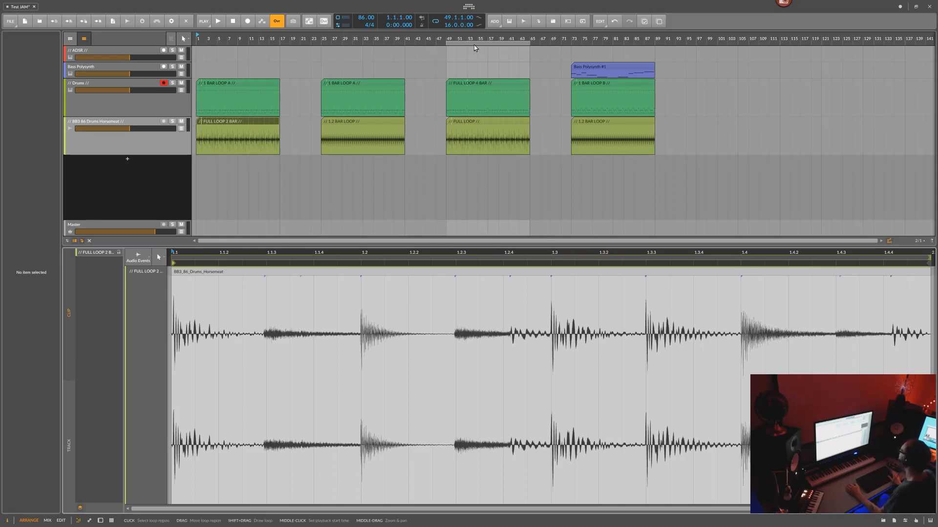
drag(473, 43, 191, 71)
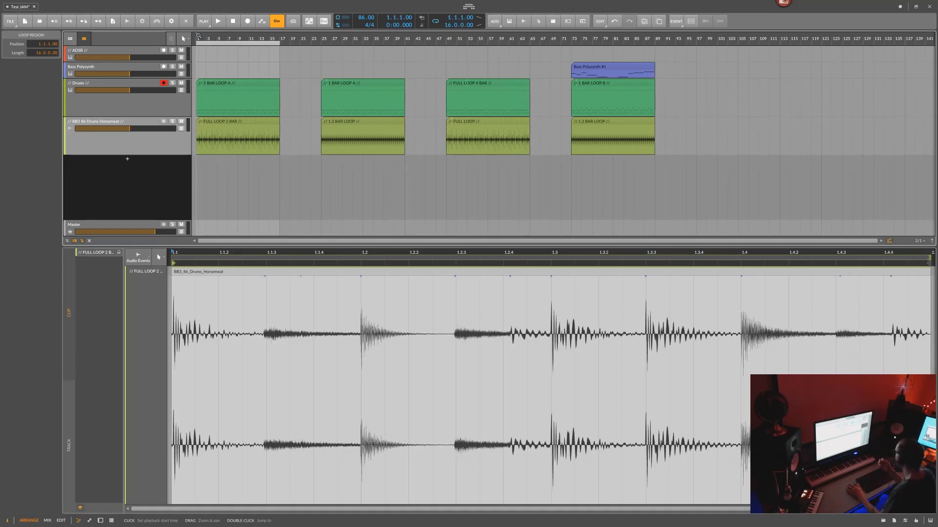
key(space)
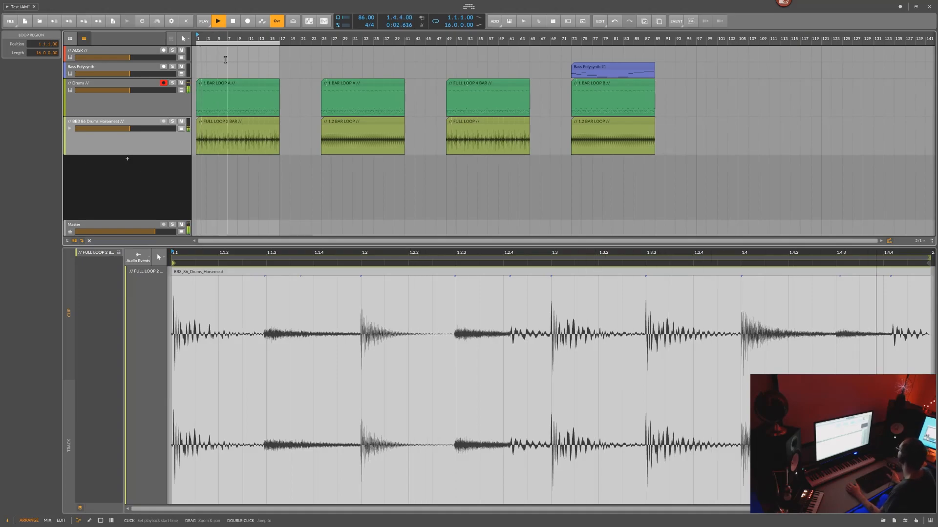
click(230, 81)
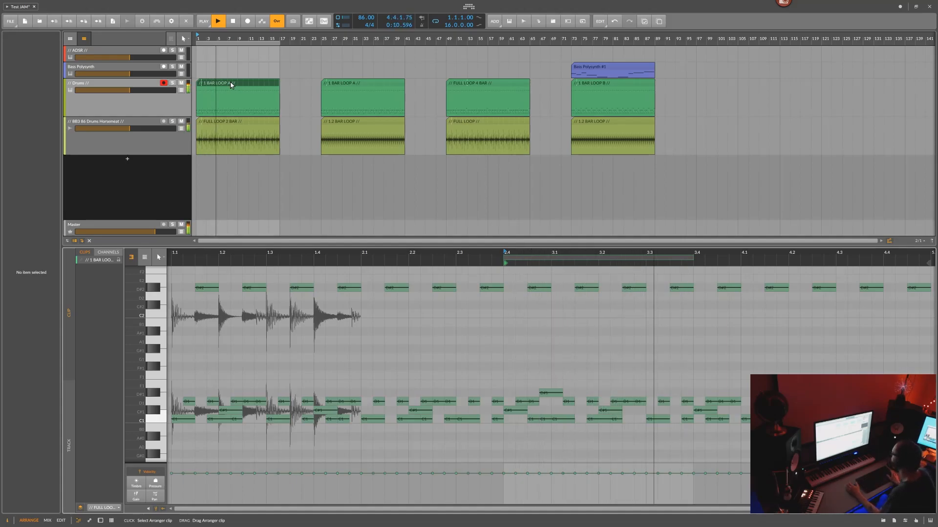
key(space)
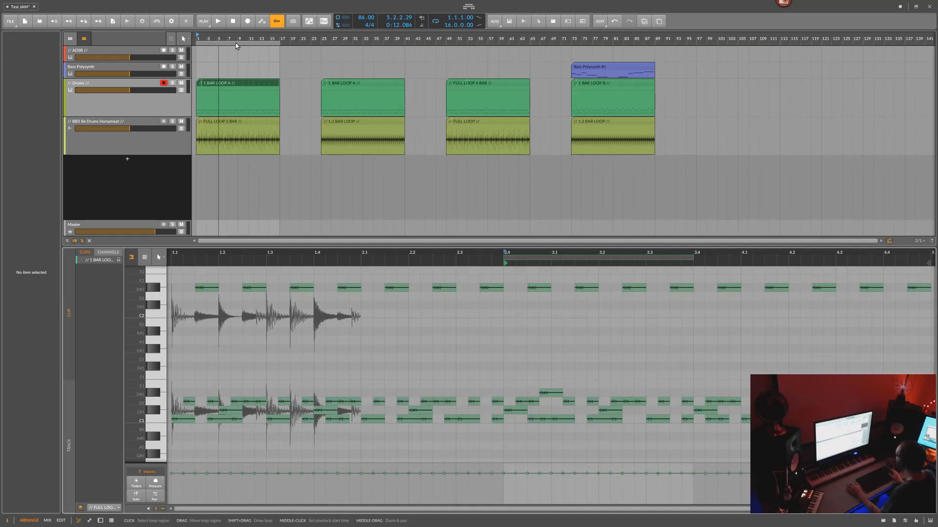
Inspect the 1 BAR LOOP A and 1.2 BAR LOOP arranger clips, and audition them with the loop region moved to bar 25.
click(354, 87)
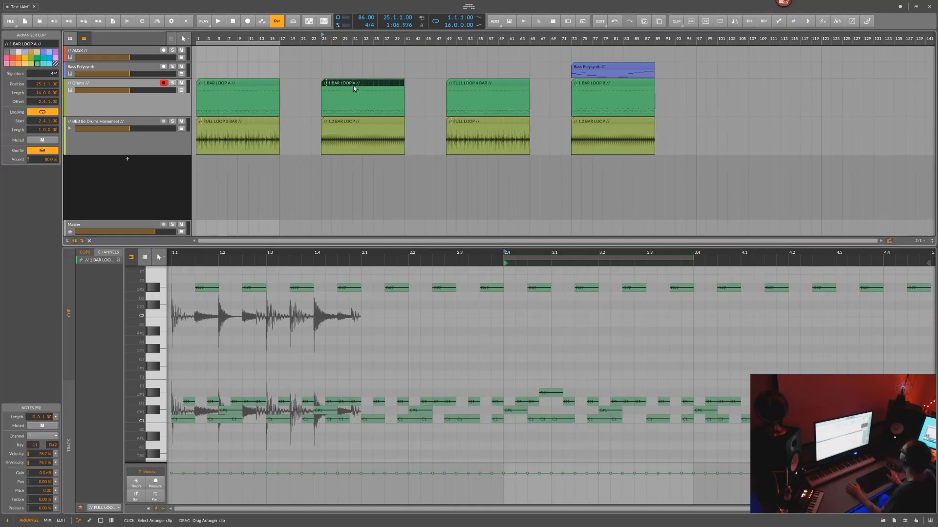
double_click(354, 87)
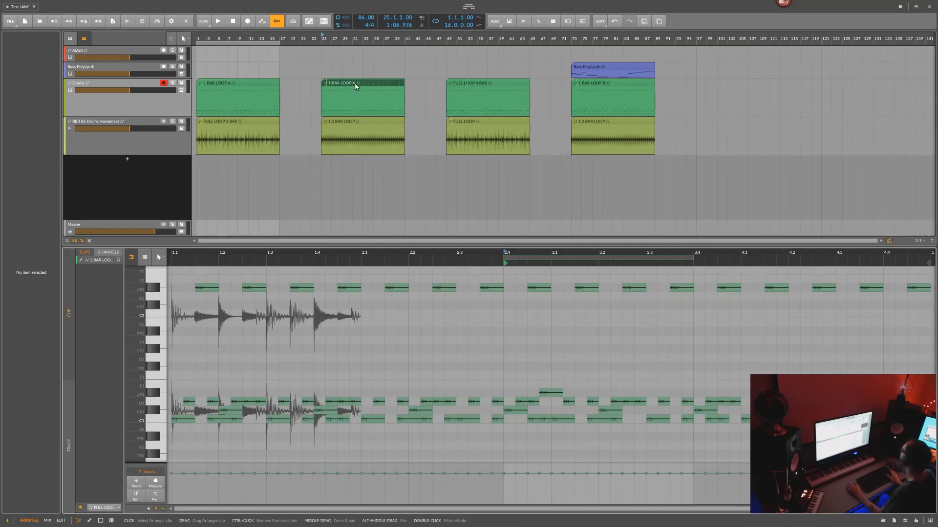
click(355, 121)
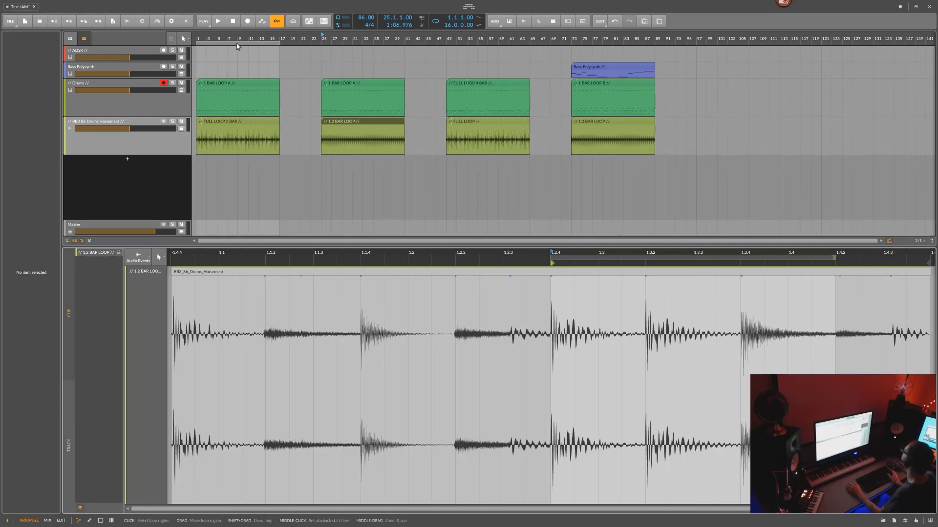
drag(237, 46, 361, 46)
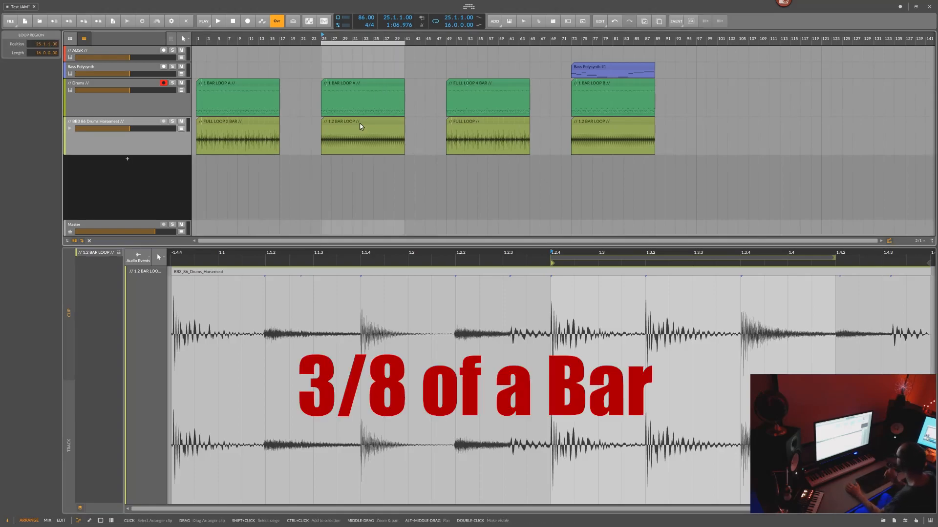
key(space)
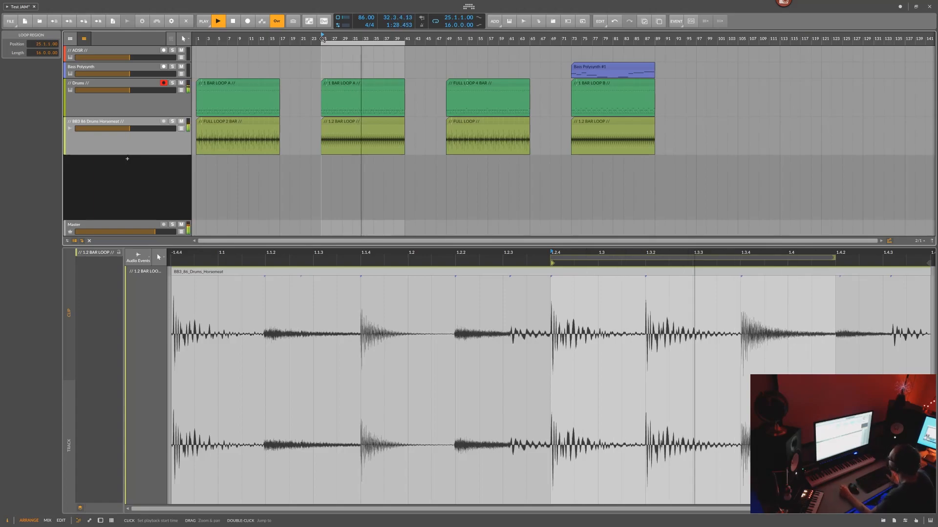
key(space)
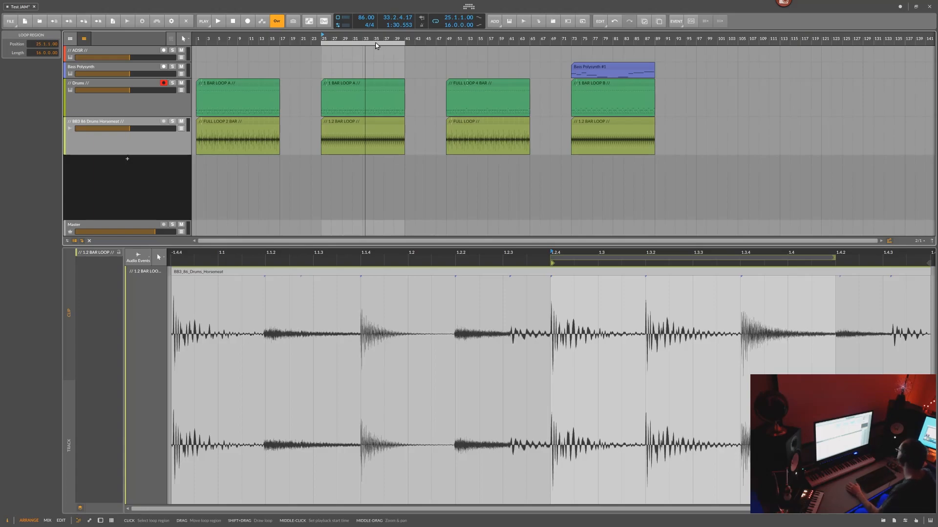
Inspect the FULL LOOP 4 BAR and FULL LOOP arranger clips, and play them with the loop region moved to bar 49.
click(479, 85)
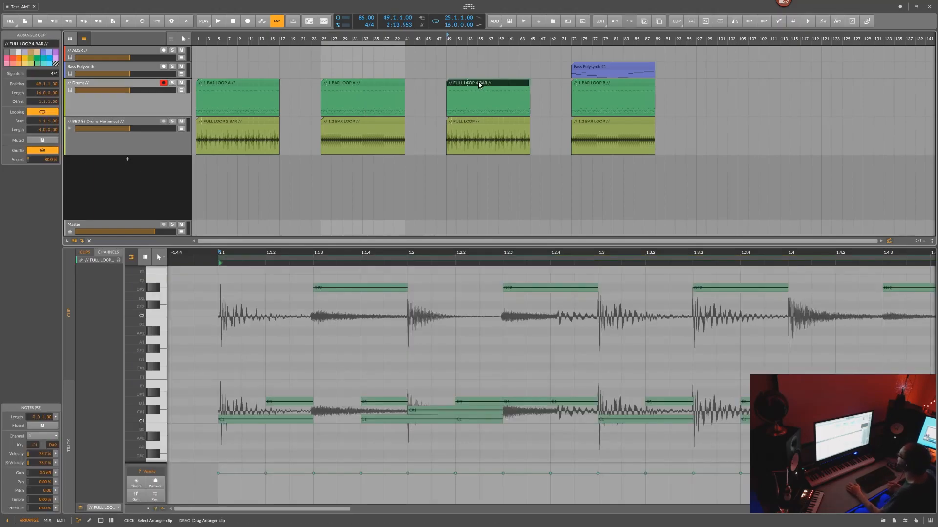
double_click(479, 85)
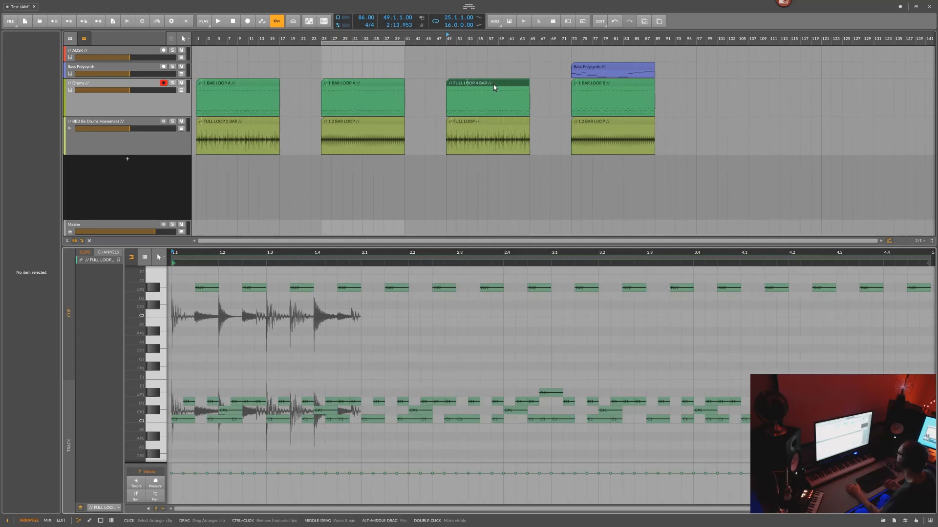
click(491, 124)
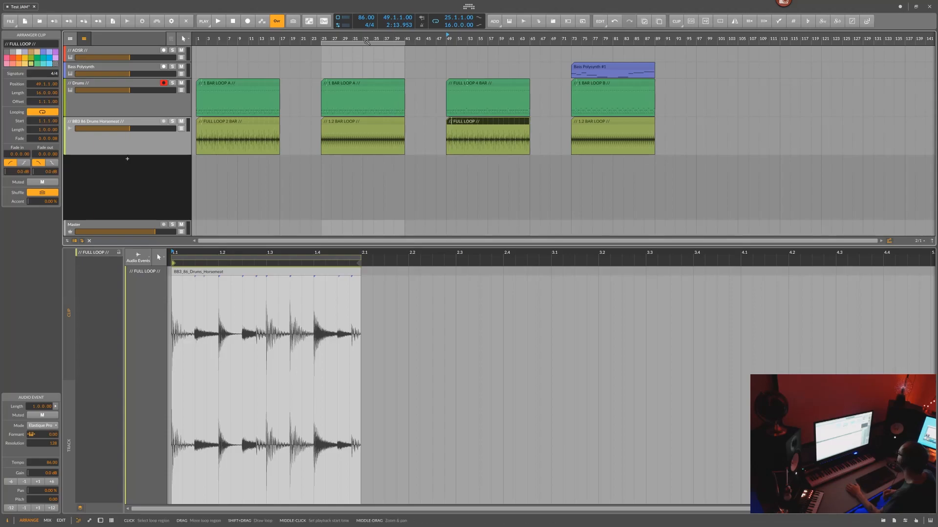
drag(364, 46, 490, 52)
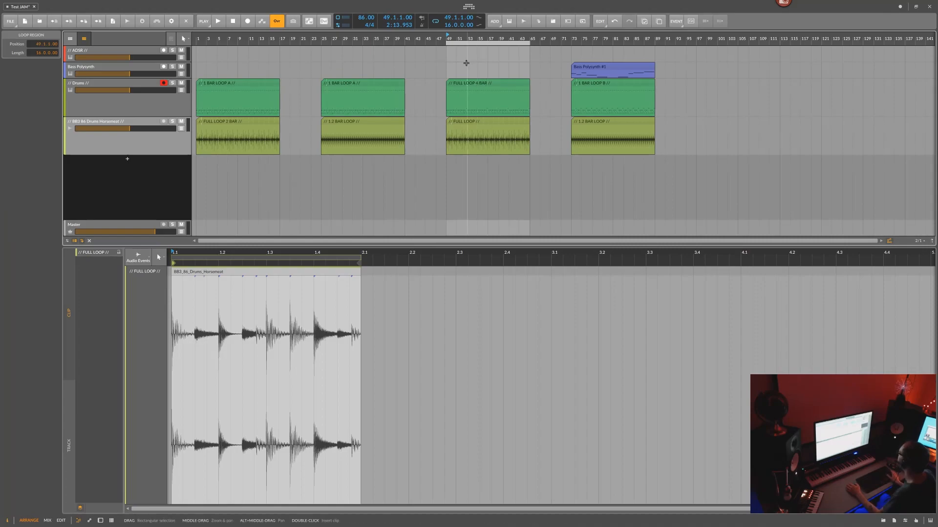
key(space)
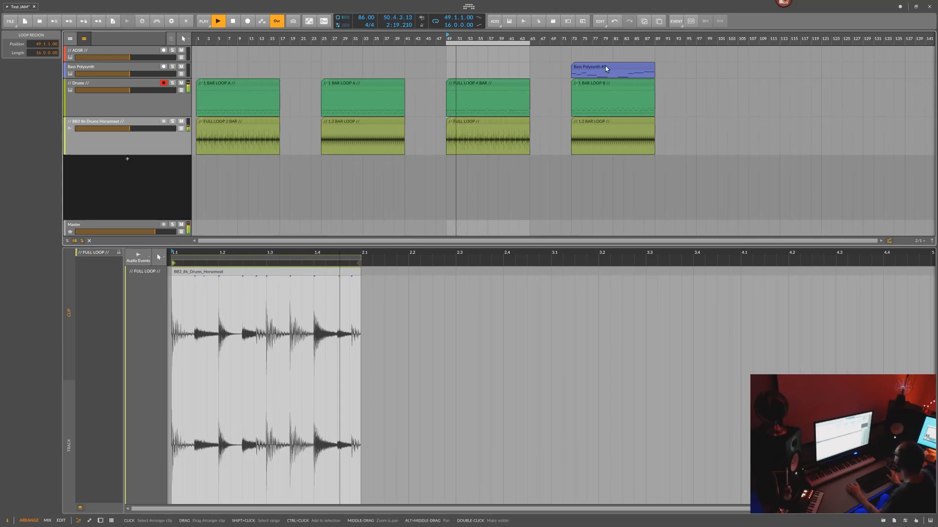
Move the Bass Polysynth clip to bar 97 on its track and stop playback.
drag(606, 69, 729, 72)
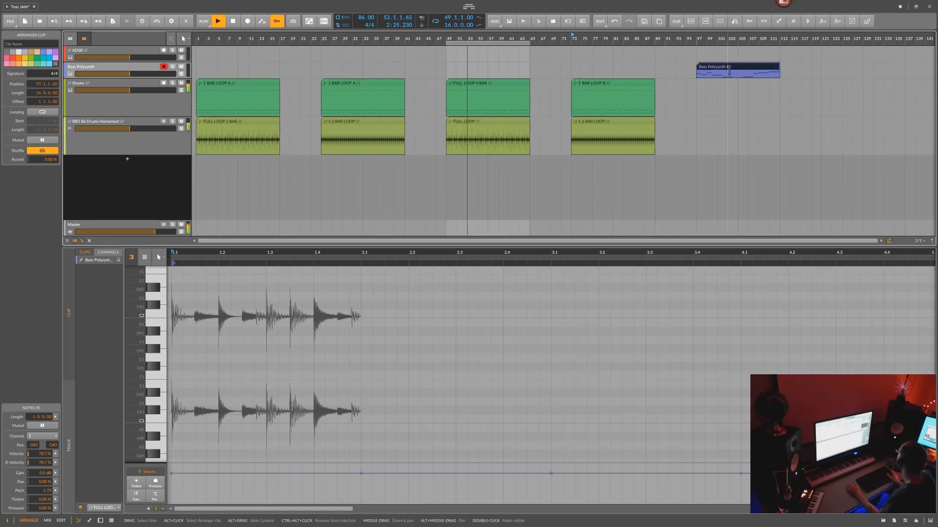
key(space)
Move the loop region to bar 73, inspect the 1.2 BAR LOOP and 1 BAR LOOP B arranger clips, and audition them together.
drag(524, 44, 645, 49)
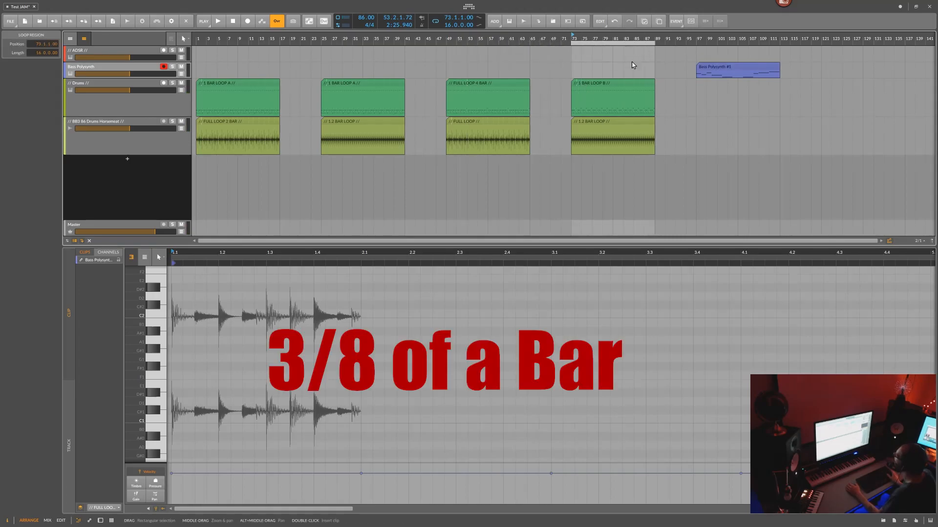
click(615, 127)
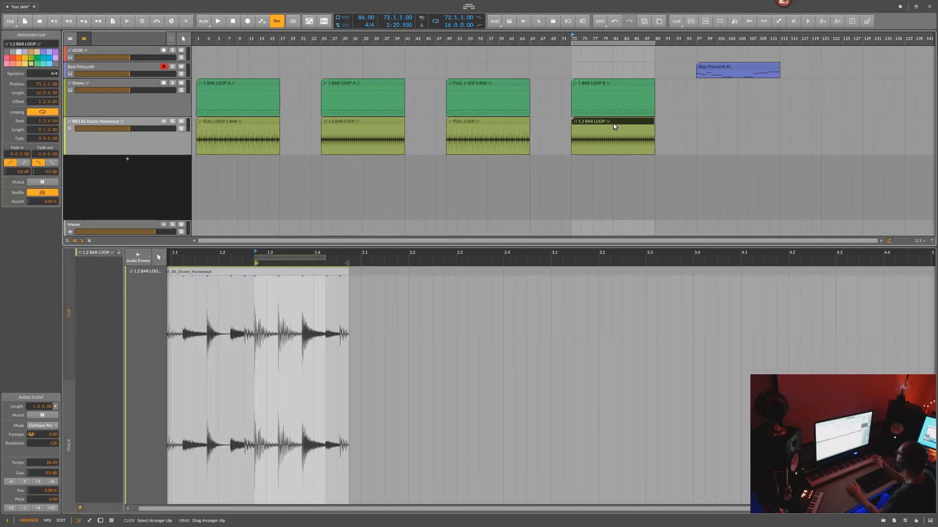
click(605, 84)
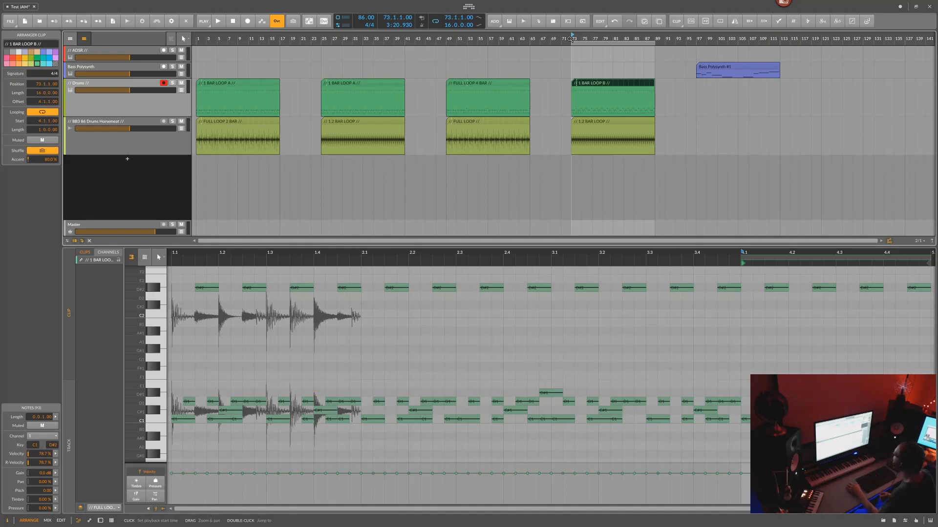
key(space)
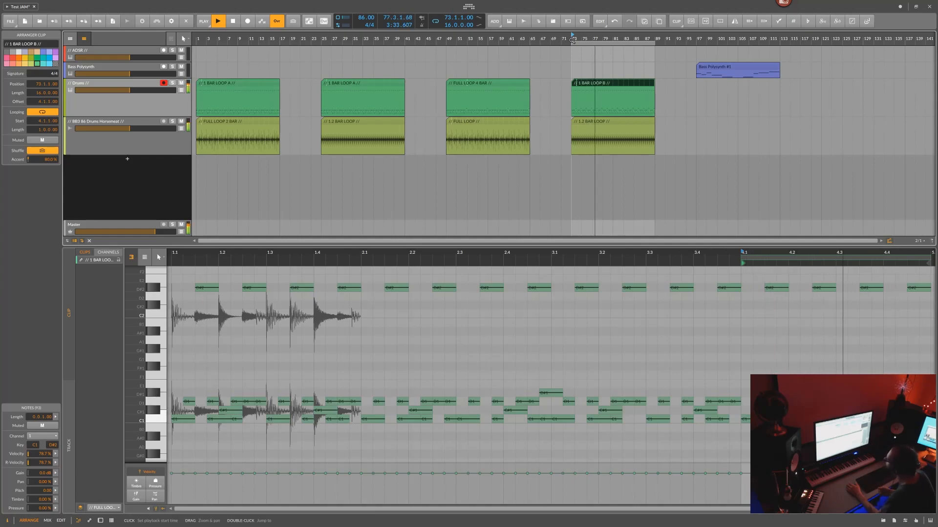
key(space)
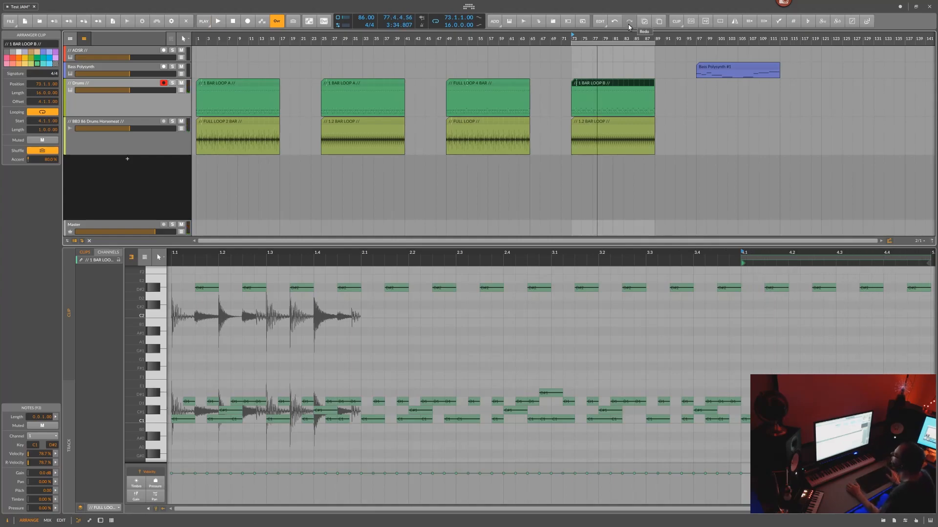
Move the Bass Polysynth clip to bar 73 above the 1 BAR LOOP B clip and audition all three layers from the loop start.
drag(739, 69, 615, 70)
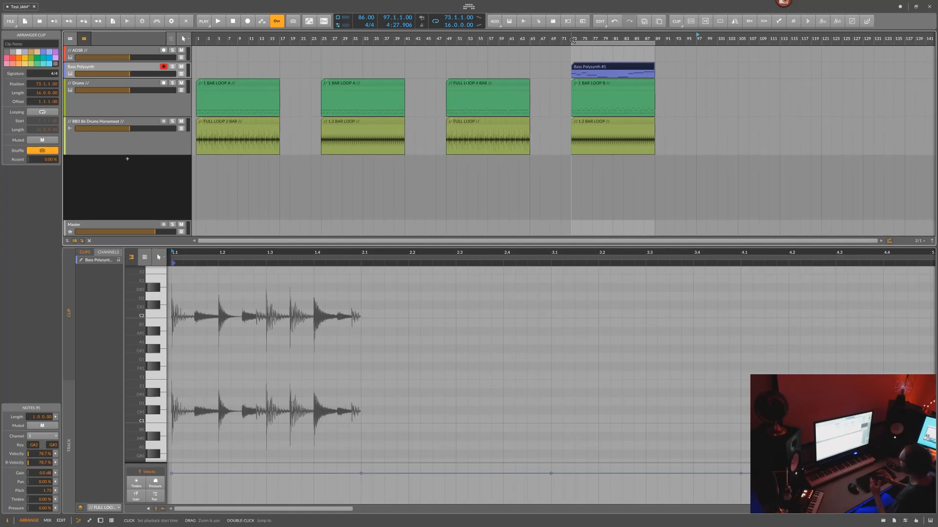
click(572, 40)
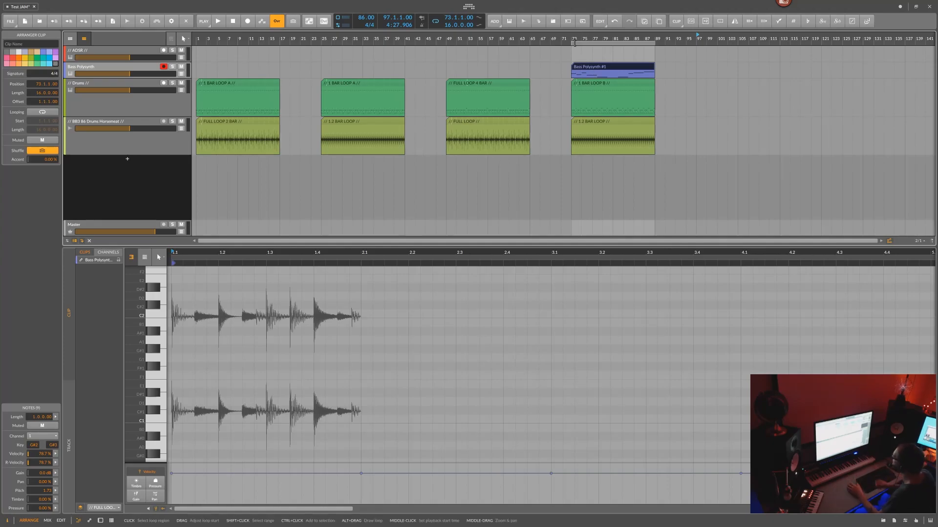
double_click(574, 38)
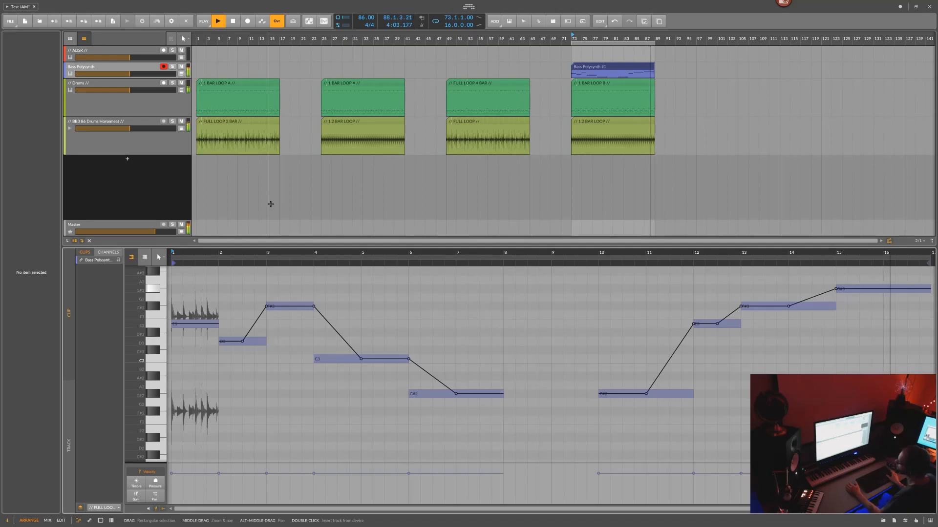
key(space)
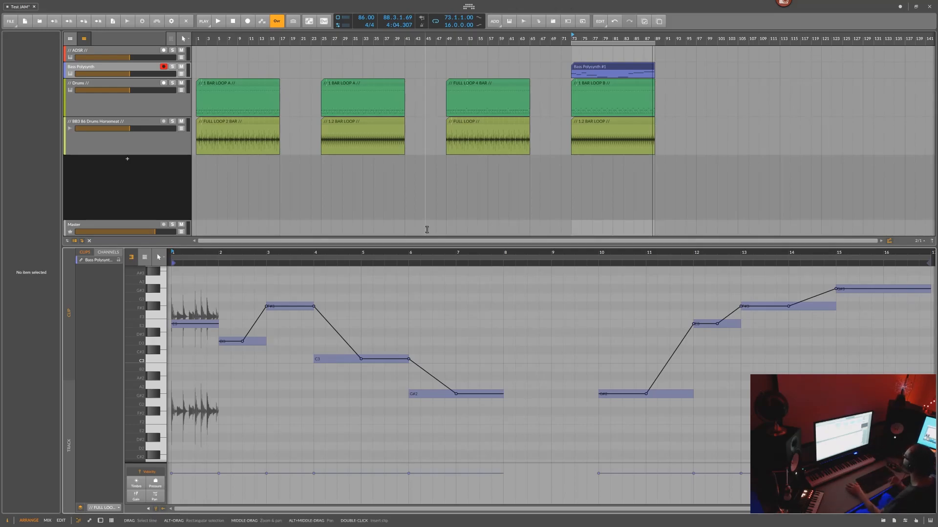
Show the Bass Polysynth track's devices, select its EQ, and play the track soloed.
click(105, 71)
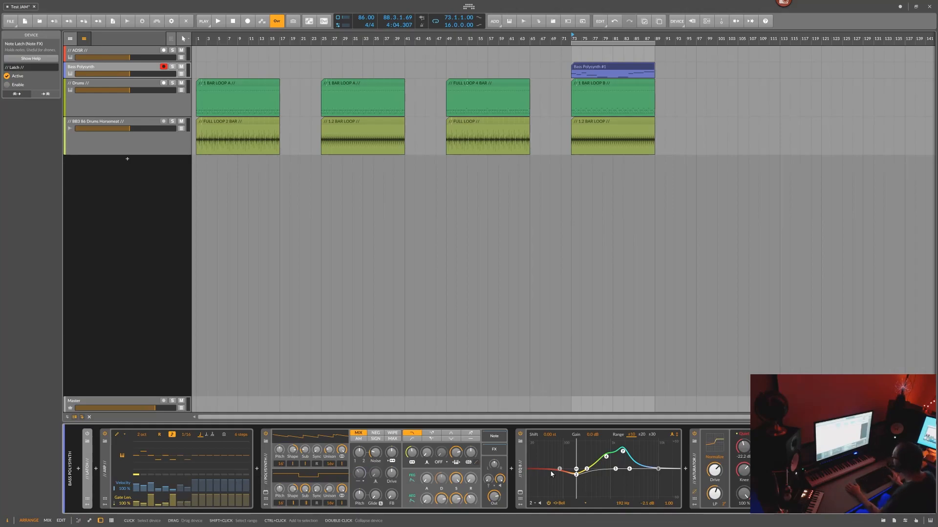
click(519, 480)
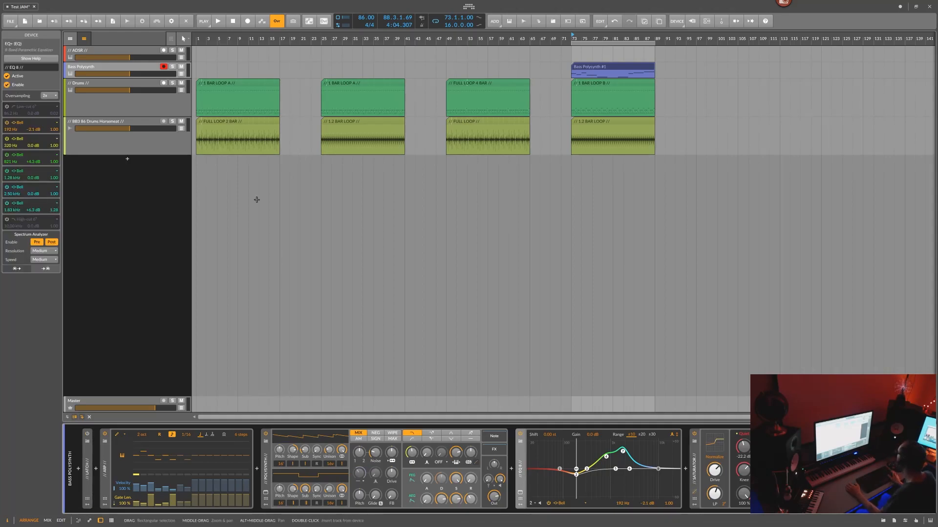
click(172, 67)
key(space)
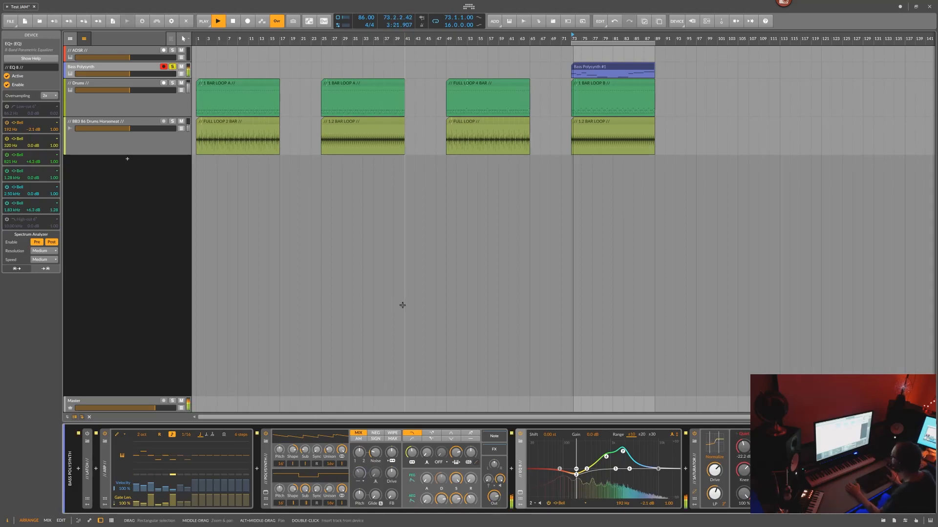
Compare the bass sound with the EQ and the Saturator each bypassed and re-enabled, and stop playback.
click(520, 434)
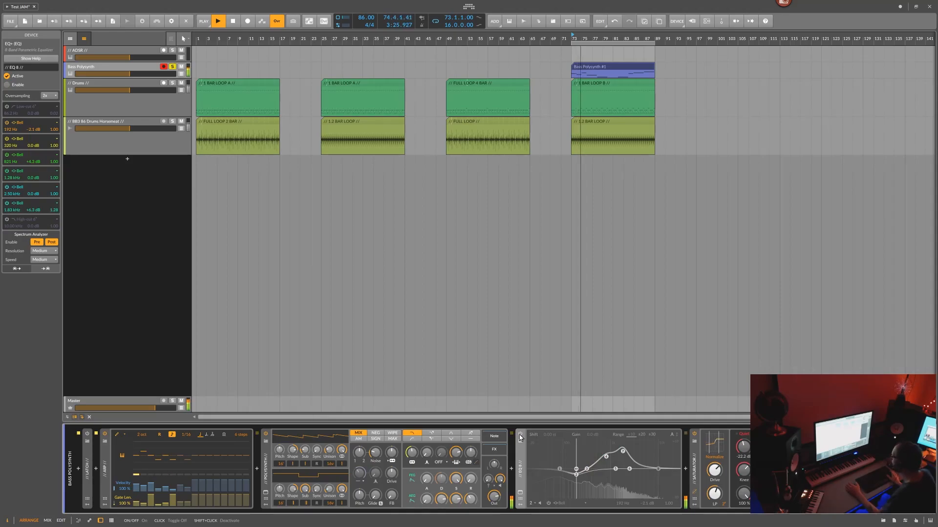
click(520, 434)
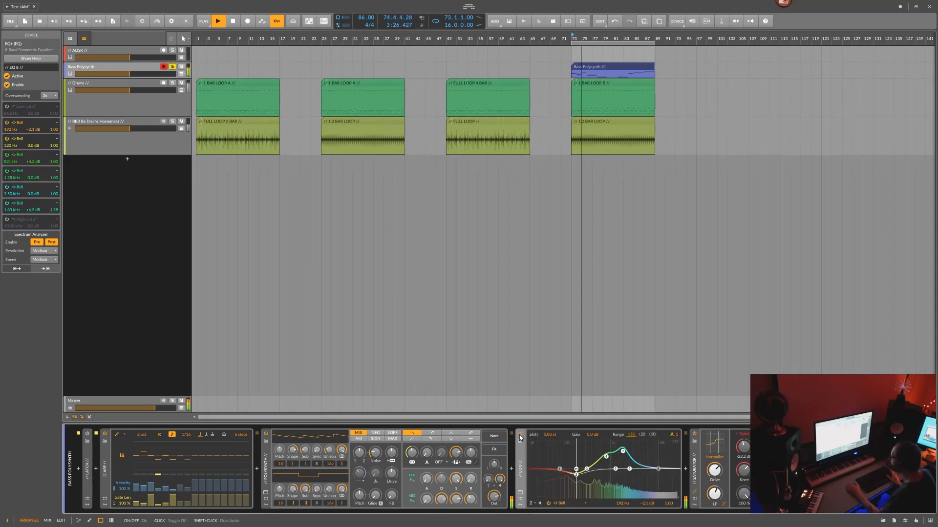
click(694, 436)
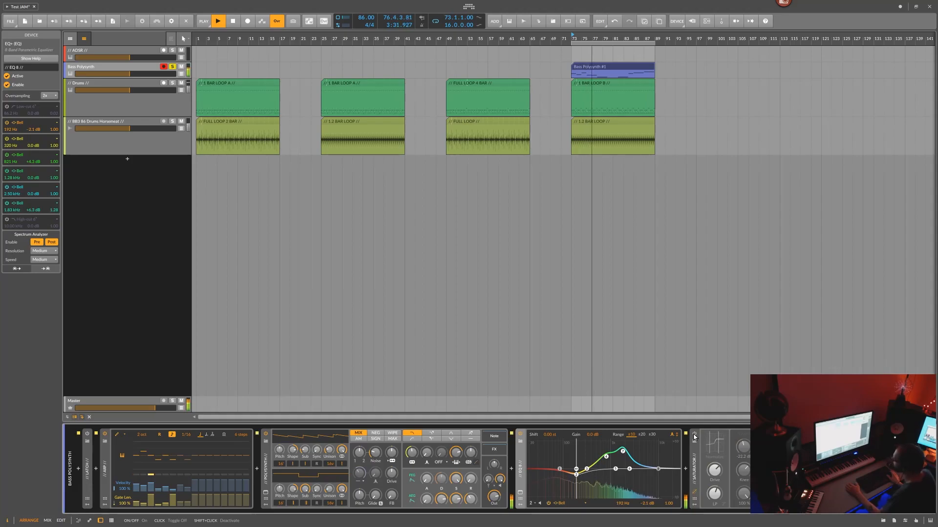
click(694, 435)
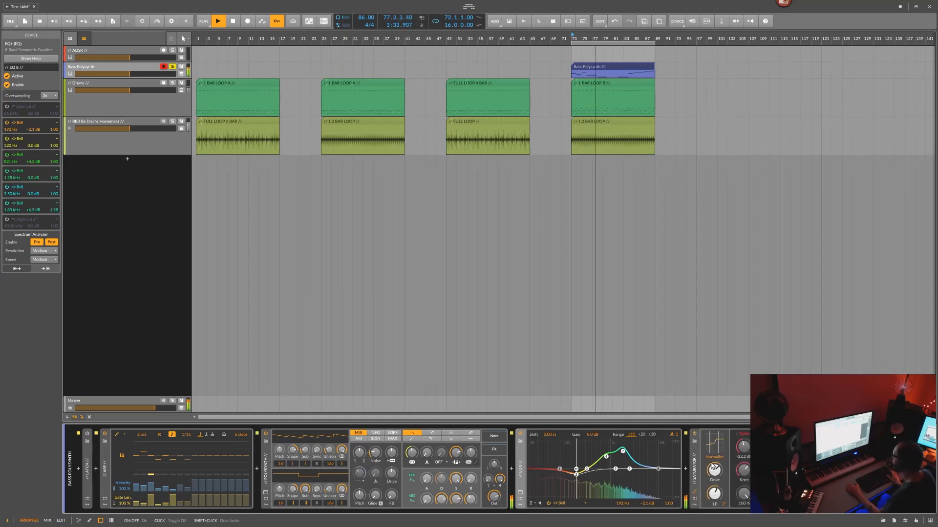
key(space)
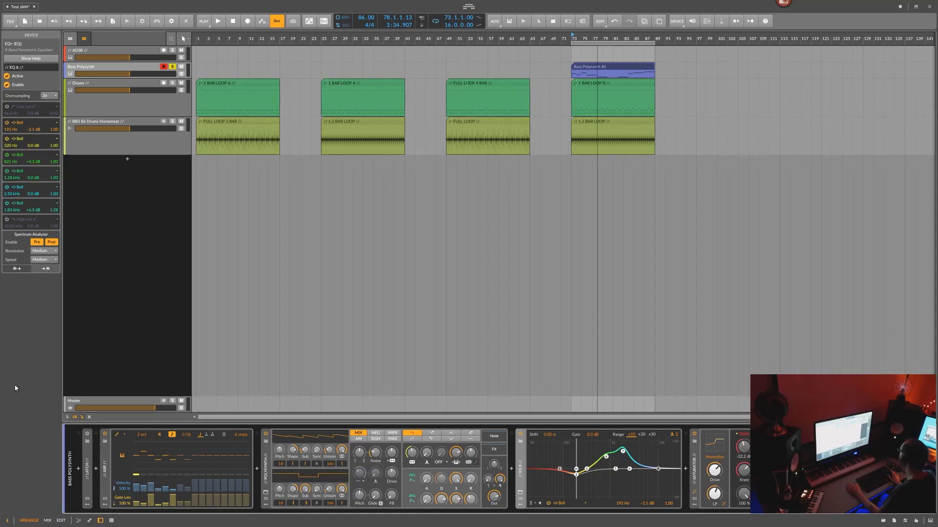
Show only the clip launcher in place of the arranger and inspect the ARP LATCH clip's notes.
click(71, 39)
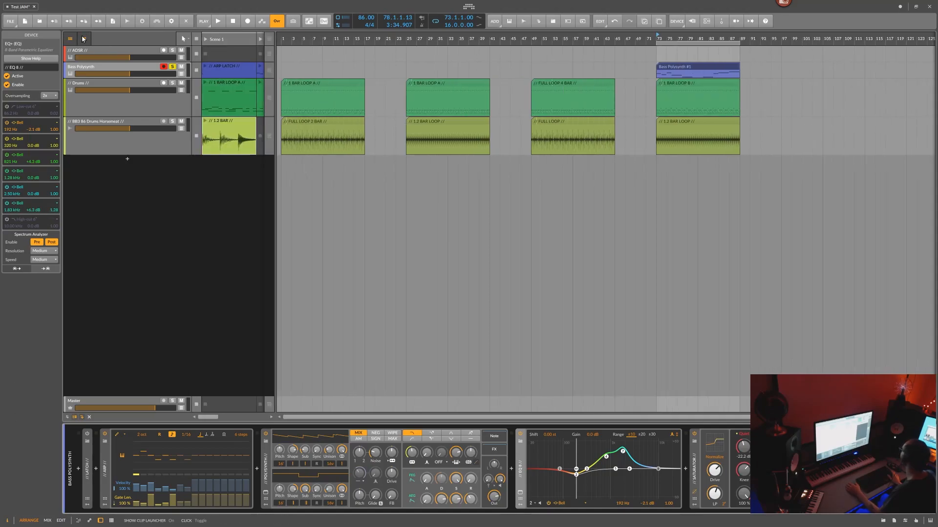
click(84, 39)
double_click(241, 66)
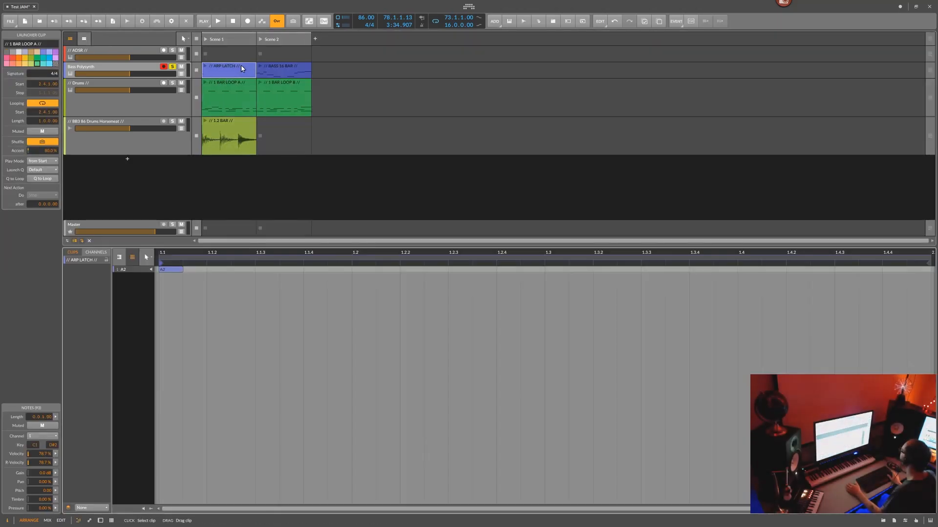
drag(259, 251, 258, 239)
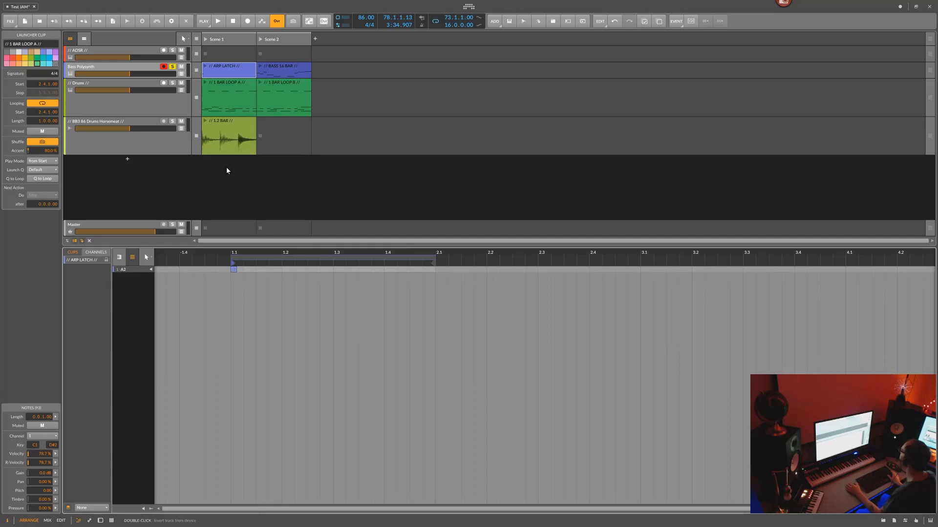
Expand the Latch device on the Bass Polysynth track and enable it.
double_click(131, 69)
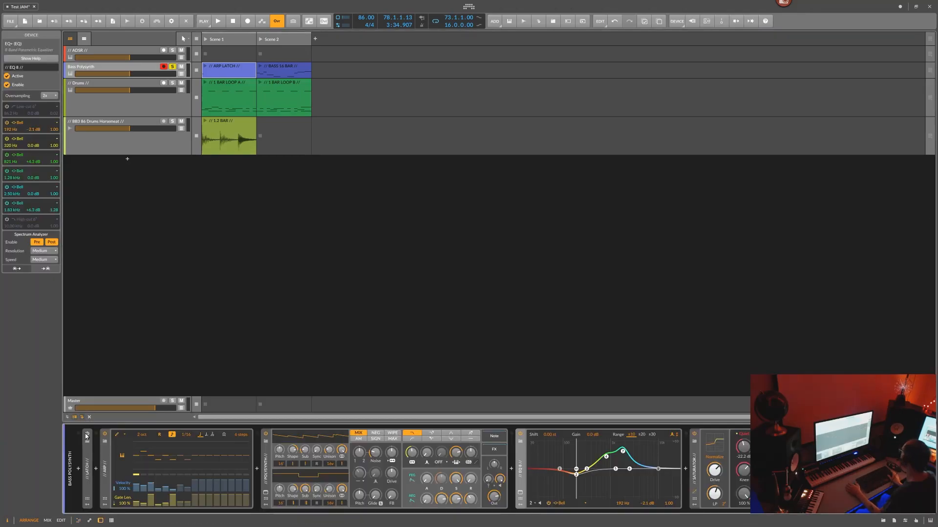
click(92, 445)
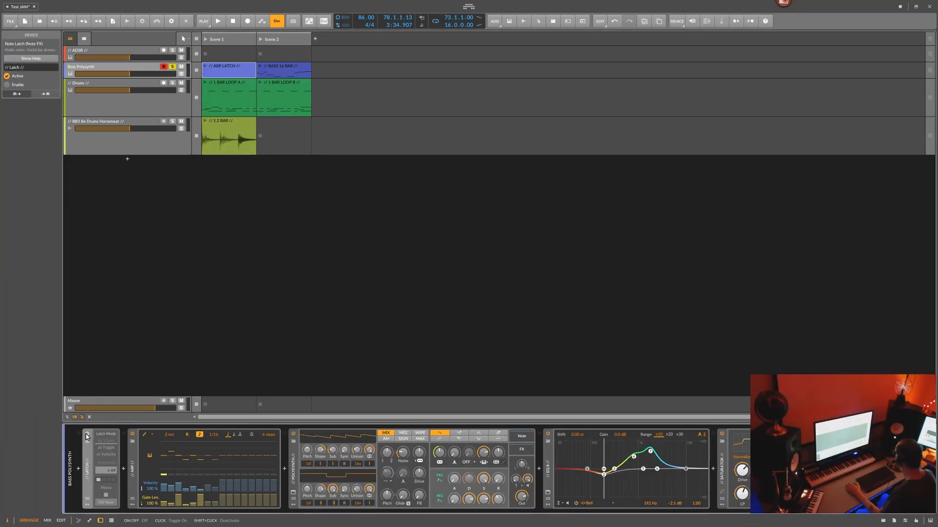
click(87, 434)
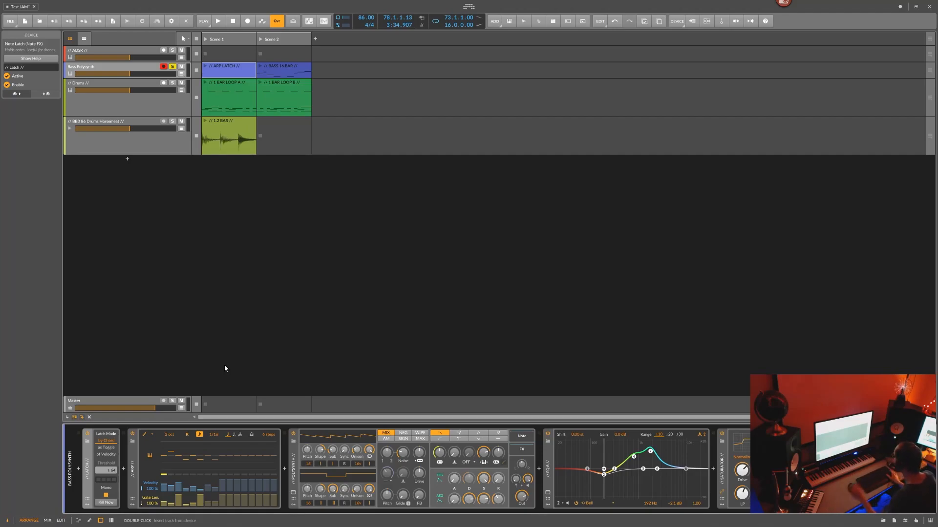
Audition the ARP LATCH launcher clip and examine the bass EQ curve in its expanded view.
click(205, 66)
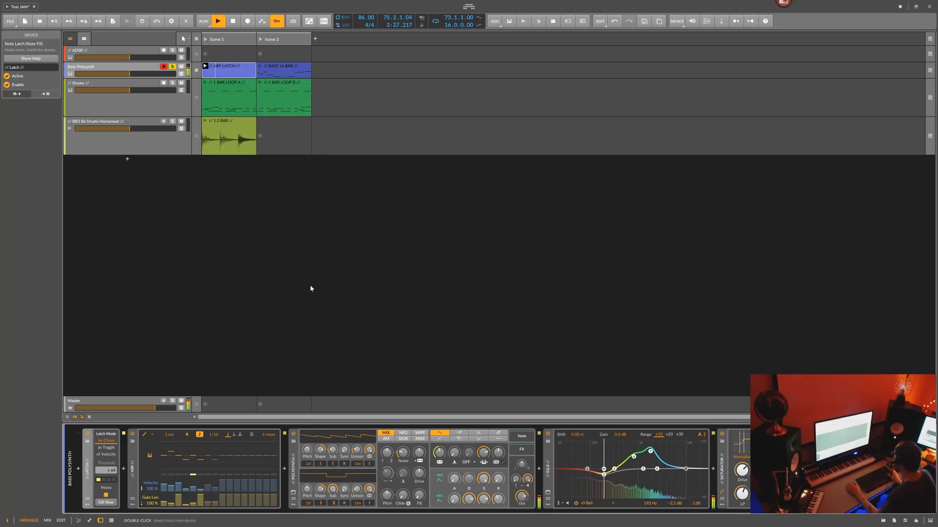
key(space)
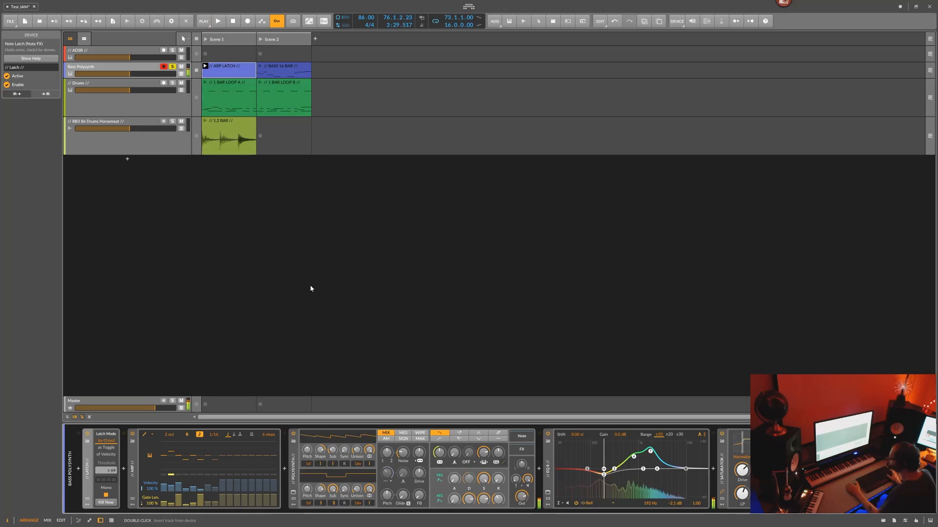
click(547, 493)
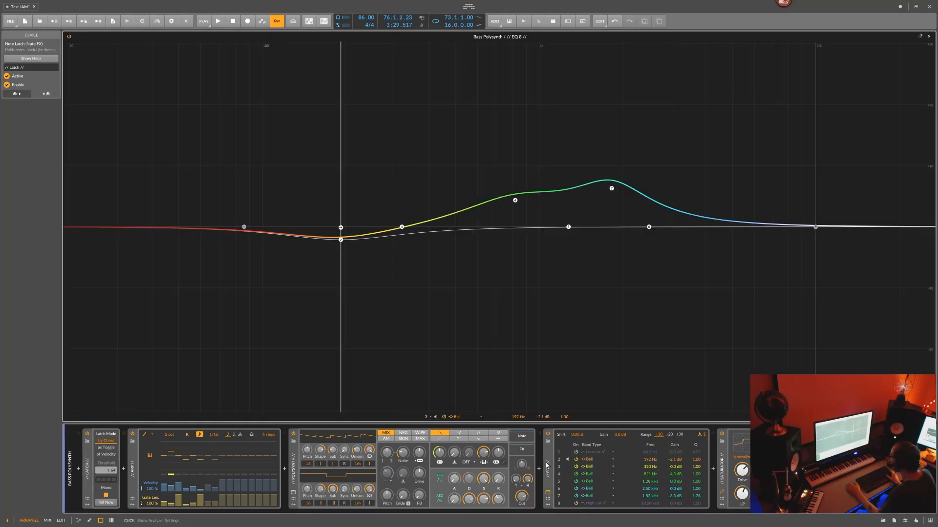
click(547, 493)
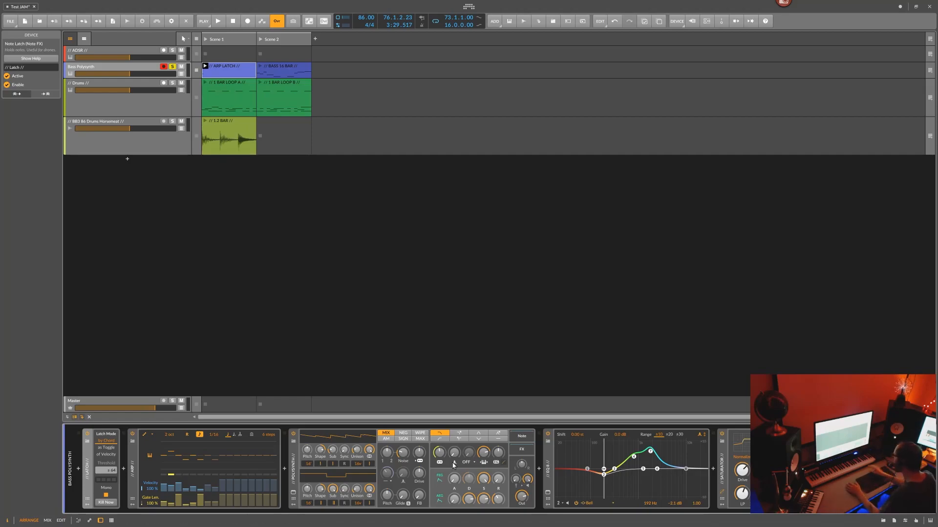
Disable the Latch and Arp devices on the Bass Polysynth track and raise the Polysynth's noise level.
click(87, 434)
click(132, 433)
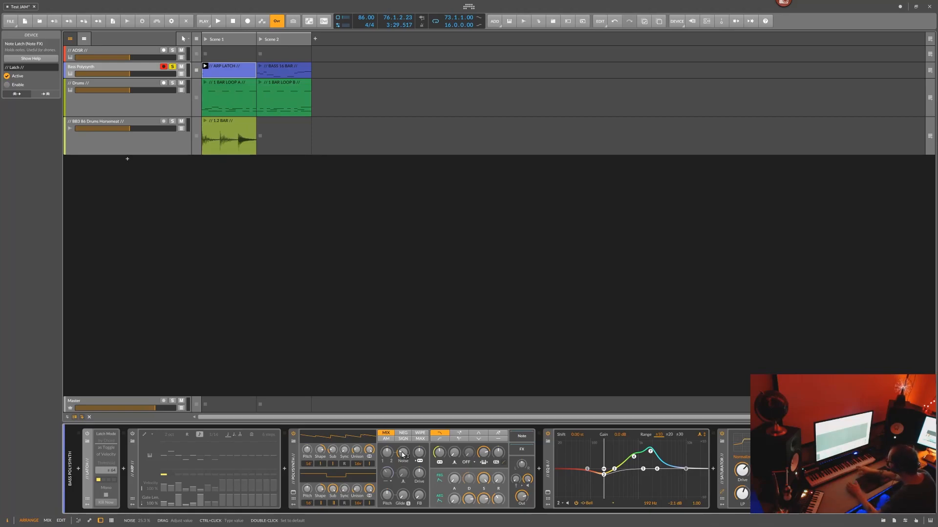
drag(403, 454, 403, 426)
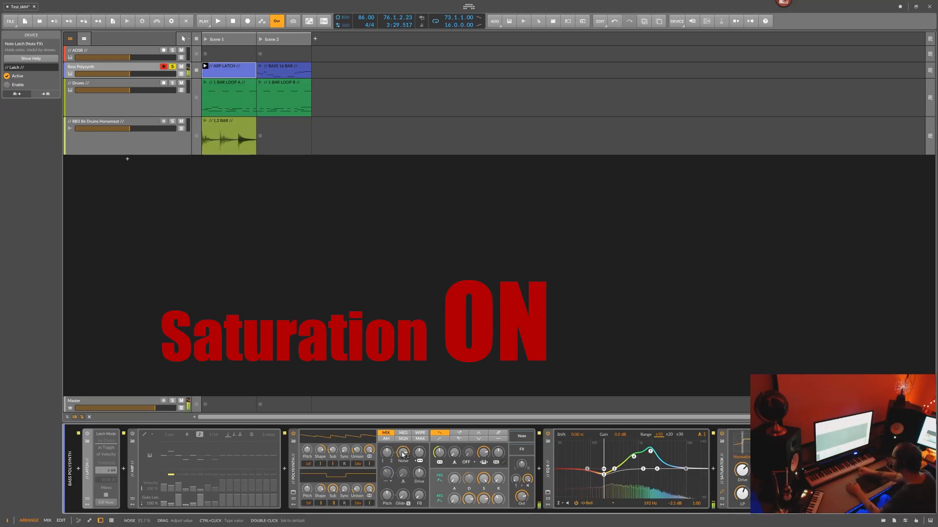
Compare the noisier Polysynth sound with the Saturator repeatedly switched off and on, leaving it enabled.
click(722, 434)
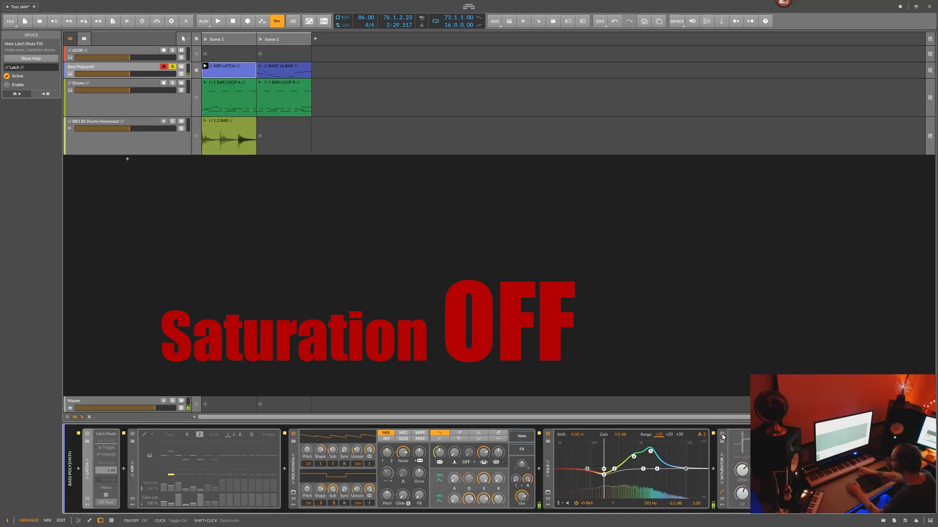
click(722, 435)
click(722, 435)
click(722, 435)
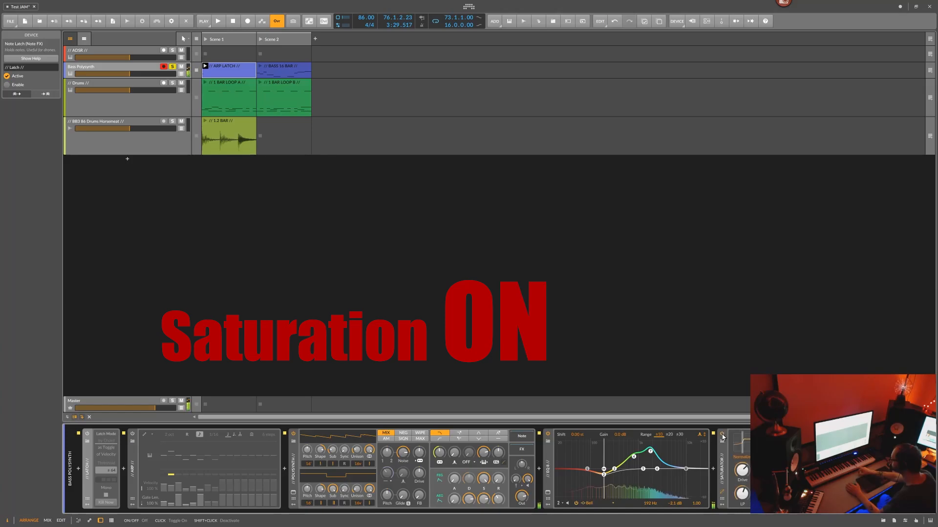
click(722, 435)
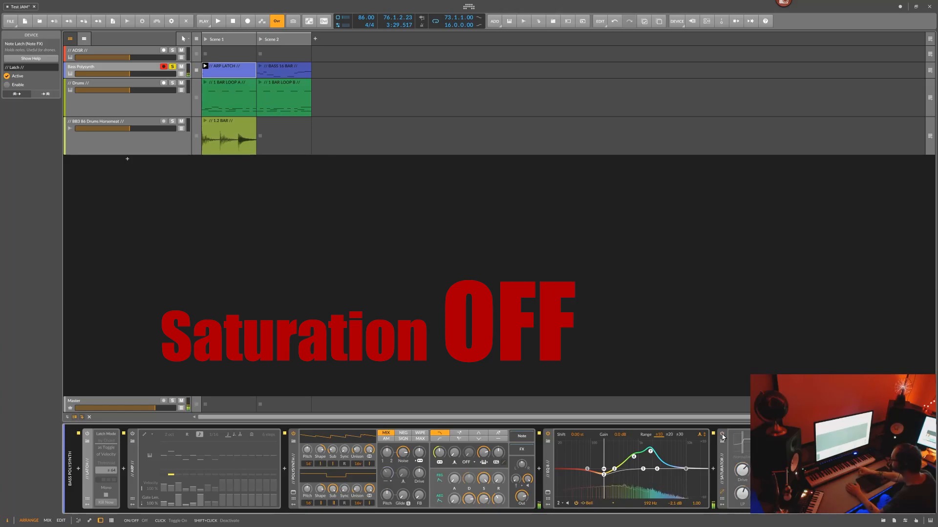
click(722, 435)
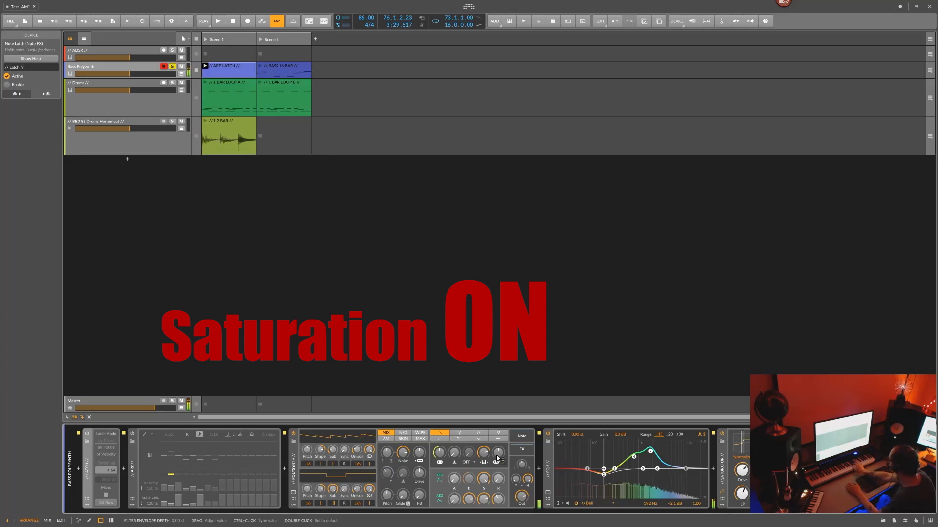
Set the Polysynth's filter frequency to 77.0 Hz and reduce its noise level to 19.3 %.
drag(439, 460, 439, 483)
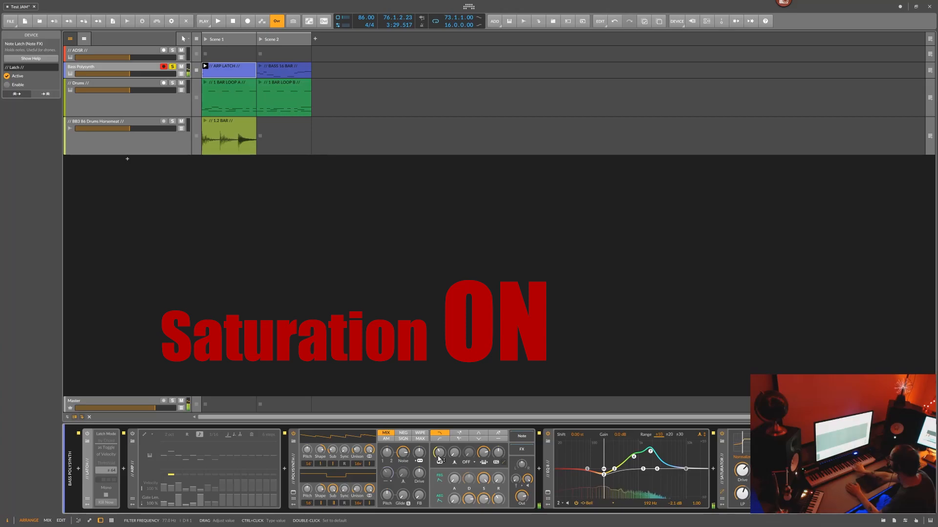
drag(402, 453, 402, 455)
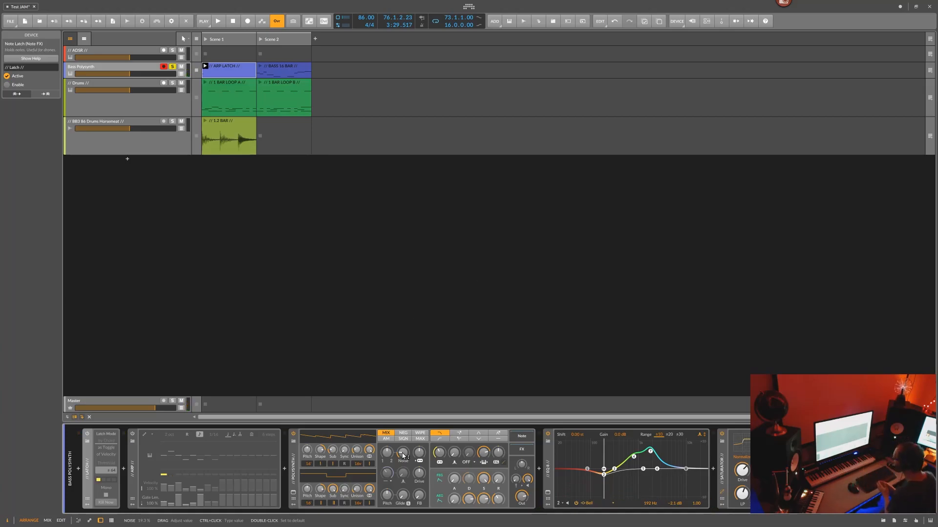
Solo the Drums track and audition its 1 BAR LOOP A clip while examining the drum device chain.
click(130, 104)
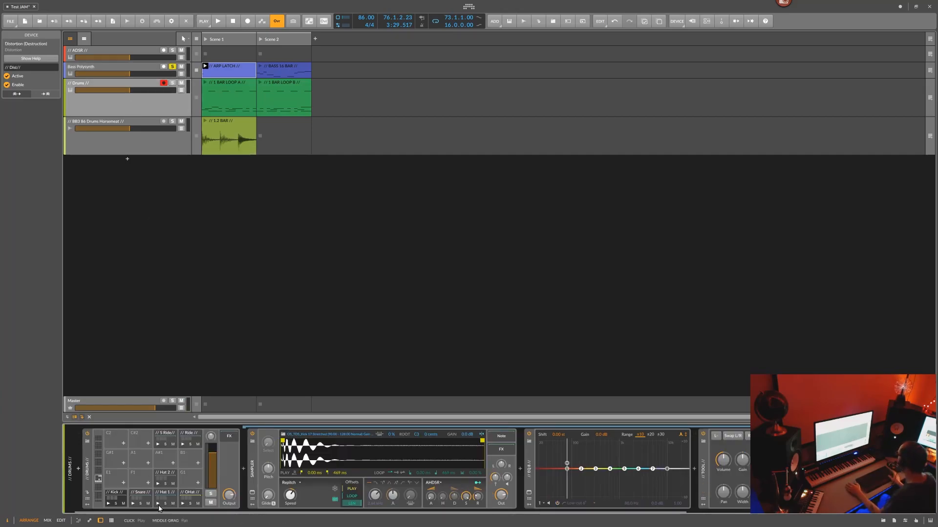
drag(179, 513, 211, 515)
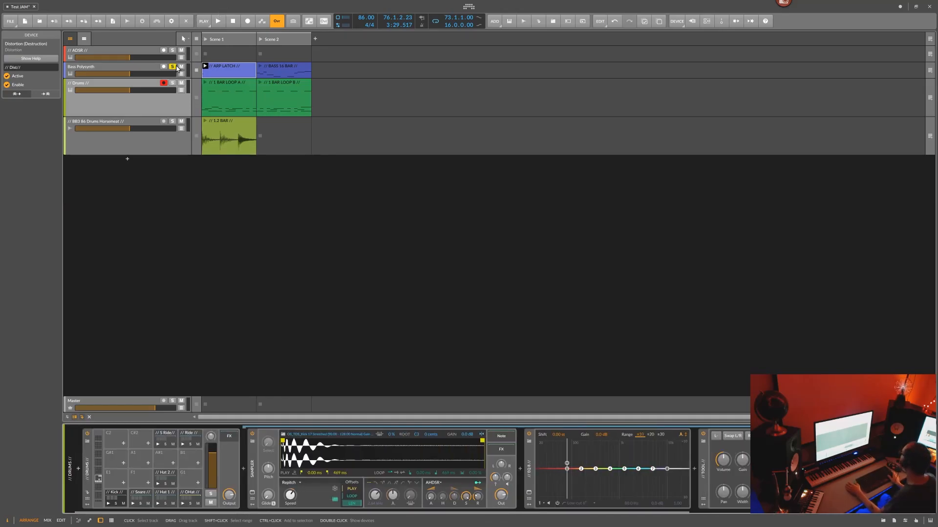
click(172, 82)
click(206, 82)
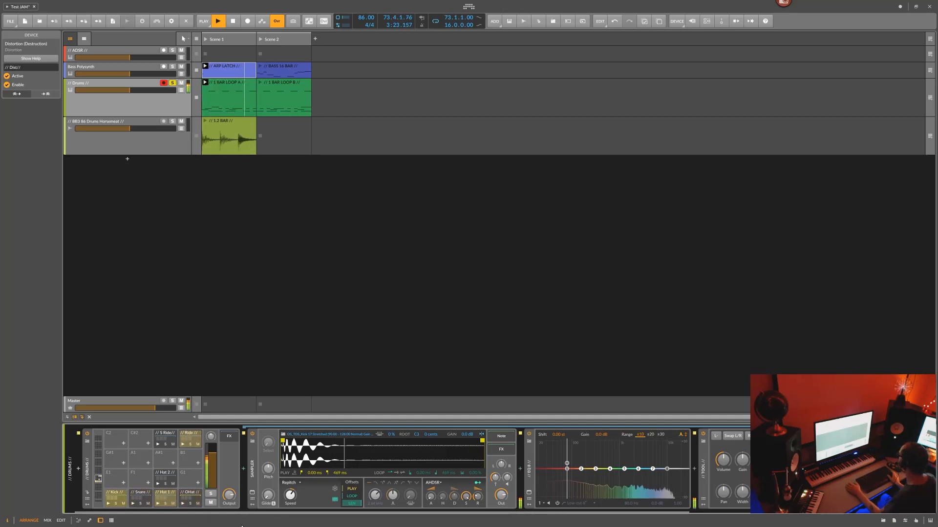
scroll(493, 497, down, 5)
scroll(493, 497, up, 5)
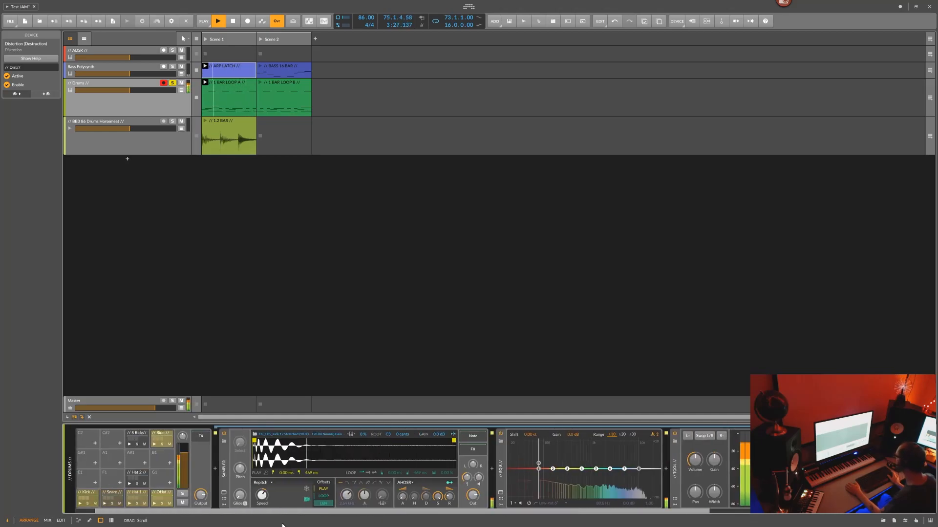
scroll(176, 508, up, 2)
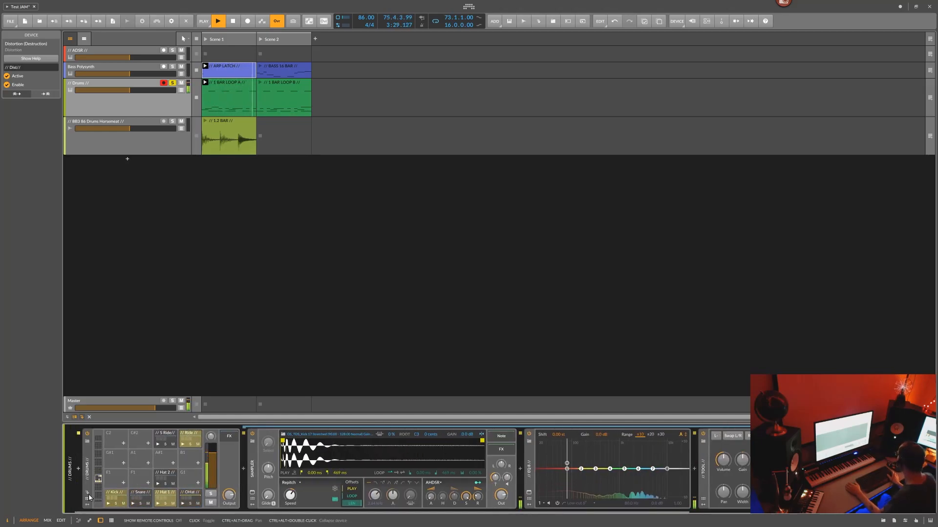
Reveal the drum machine's Dist return, stop playback, and inspect the drum channels in the mixer layout before returning to the arrange layout.
click(87, 494)
key(space)
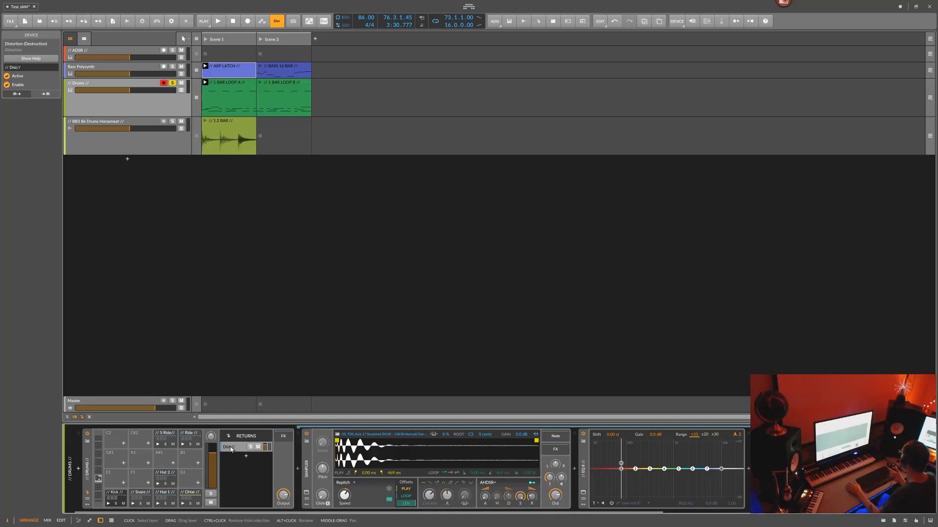
click(47, 521)
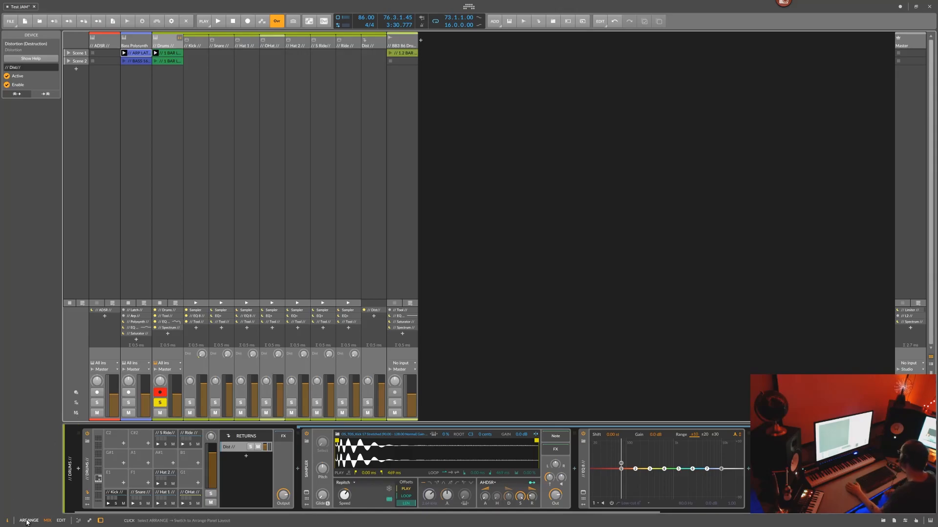
click(28, 521)
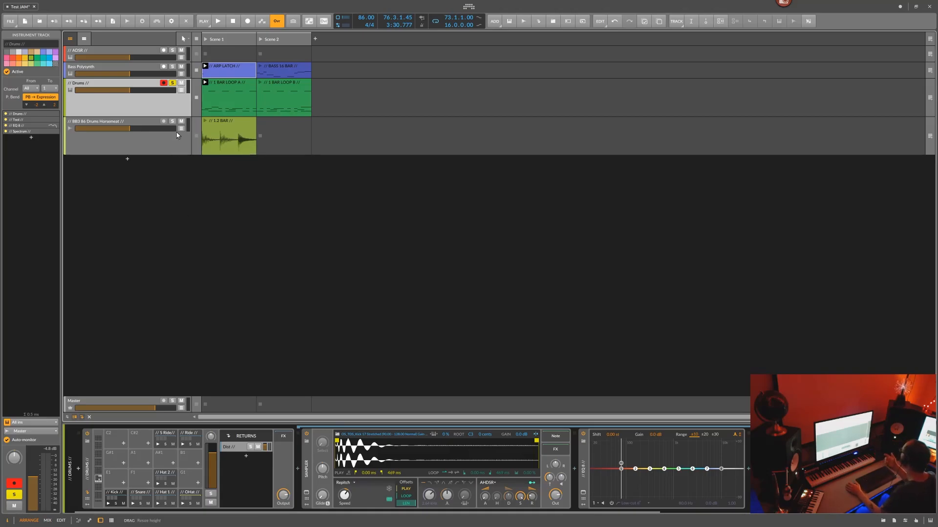
Examine the devices on the BB3 86 Drums Horsemeat and Master tracks, with the Master's L2 plug-in window open beside the clips.
click(149, 120)
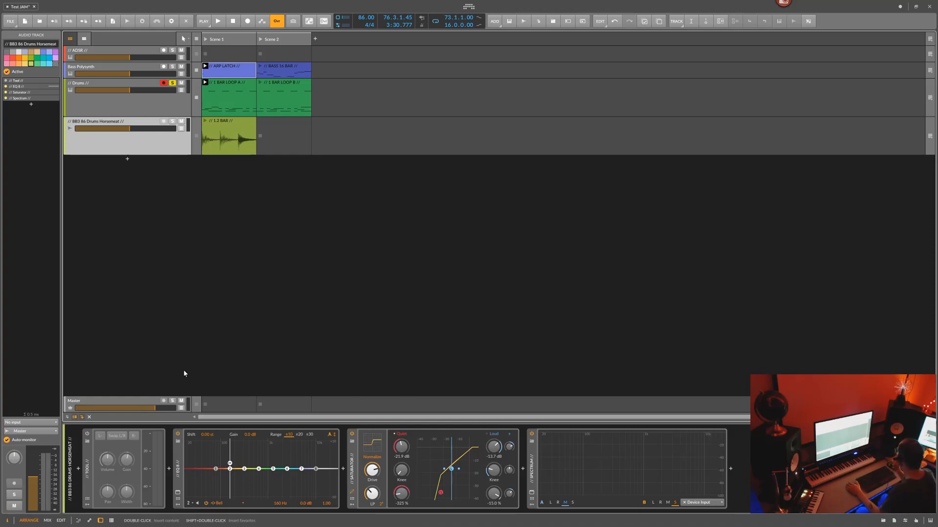
click(140, 405)
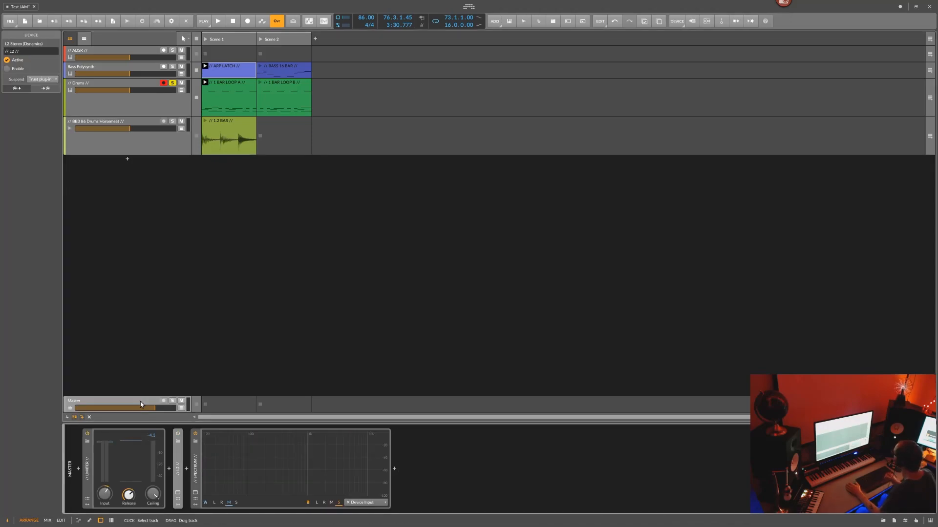
click(177, 492)
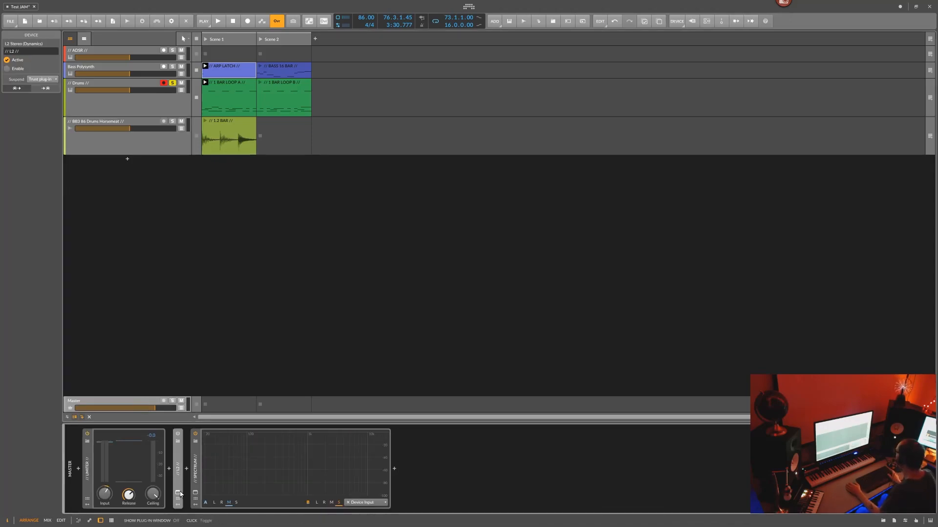
drag(374, 122, 585, 225)
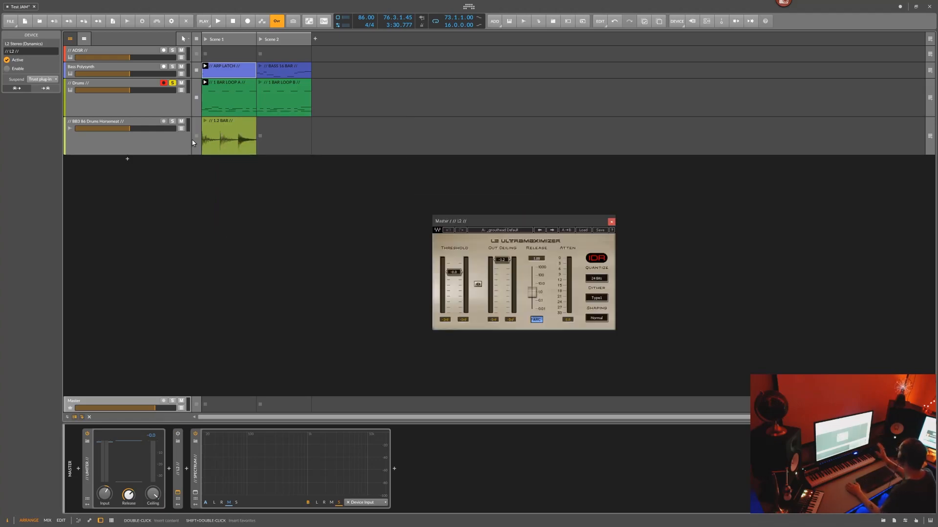
Unsolo the Drums track and swap the Master's active limiting from the Limiter to the L2 plug-in.
click(171, 82)
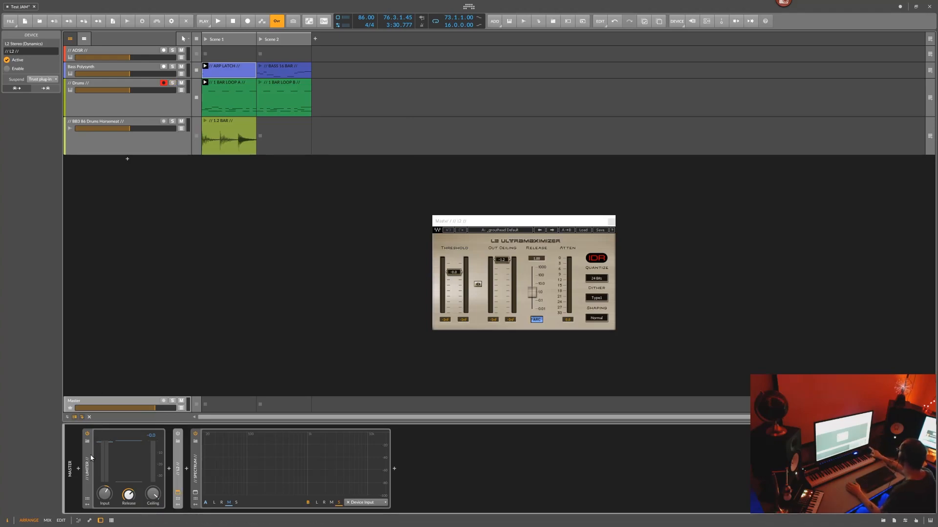
click(87, 433)
click(179, 433)
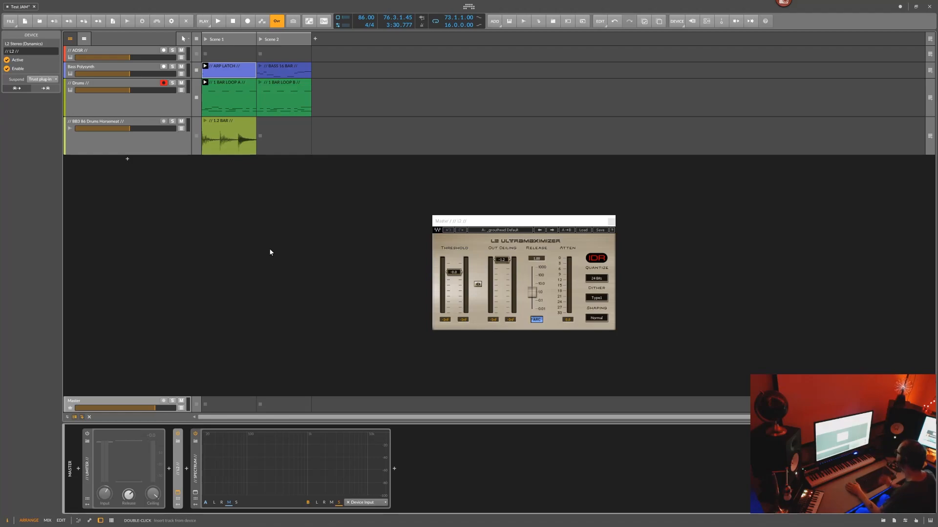
Audition Scene 1 through the L2, switching the bass to the BASS 16 BAR clip during playback.
click(205, 39)
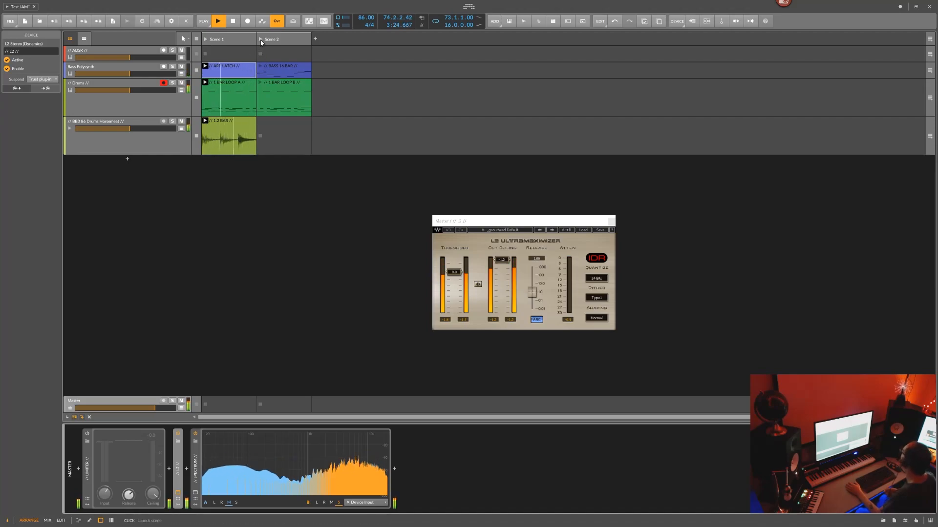
click(260, 67)
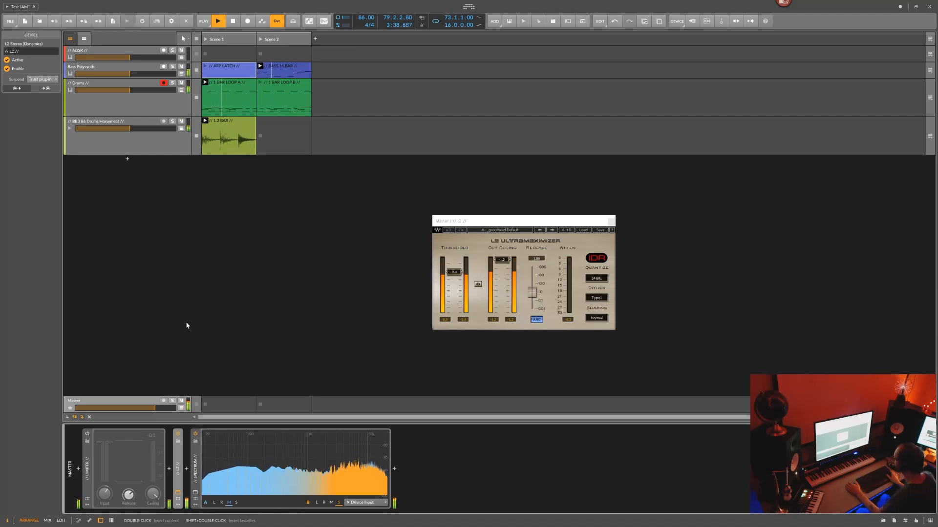
key(space)
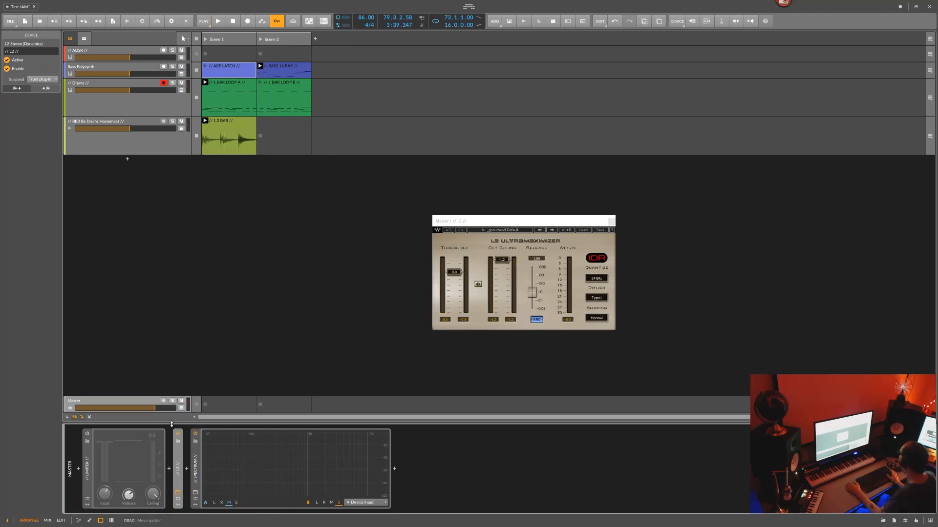
Compare the Master's Limiter and L2 alternately during playback, leaving the Limiter enabled and the L2 disabled.
click(88, 435)
key(space)
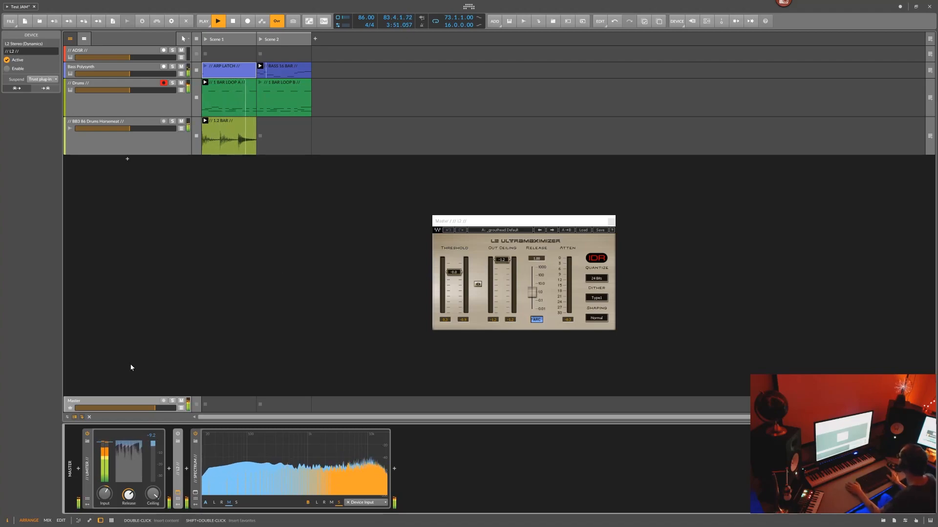
click(96, 438)
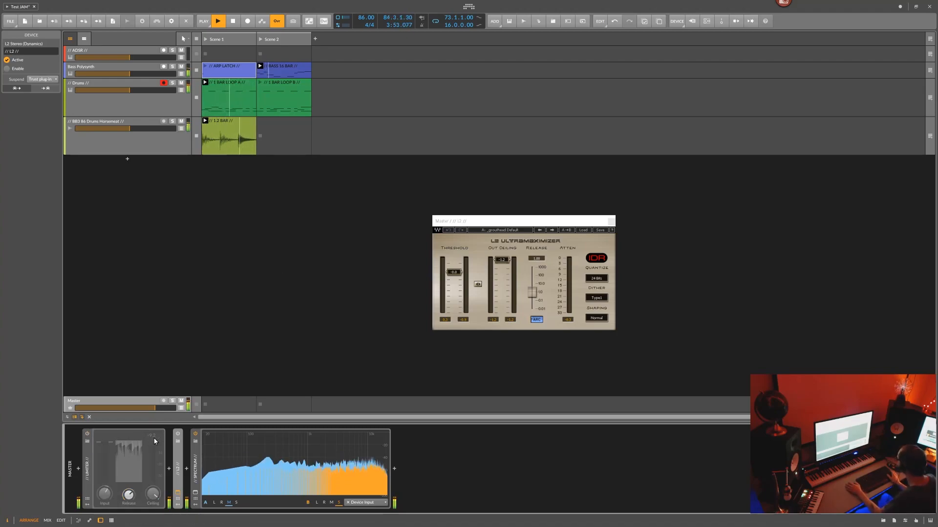
click(177, 434)
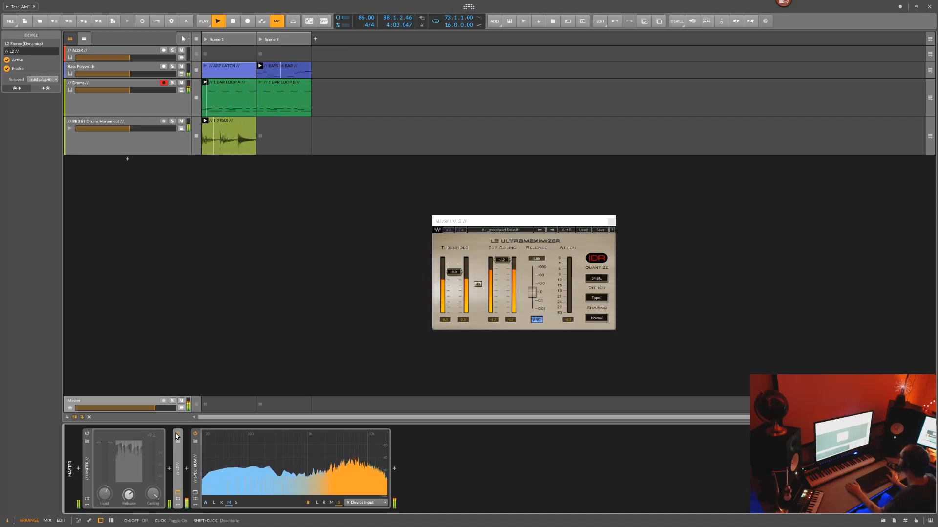
click(178, 434)
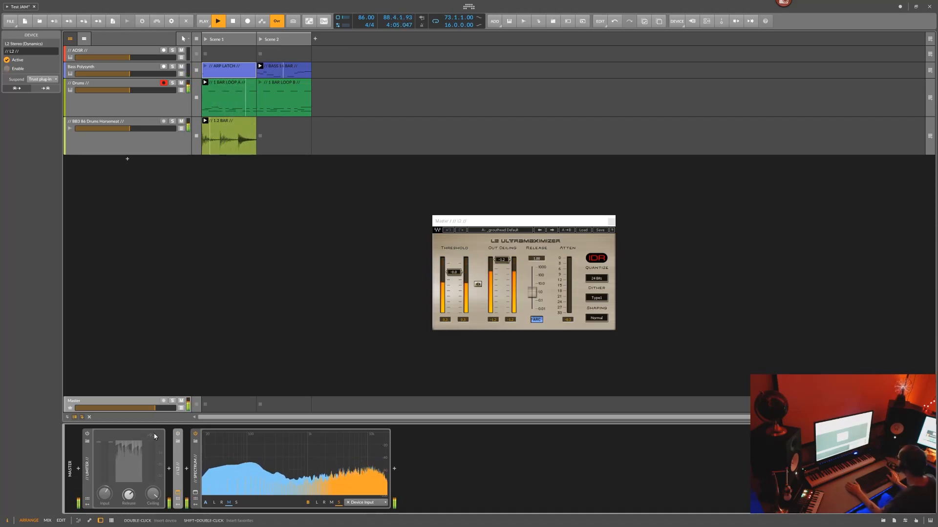
click(87, 434)
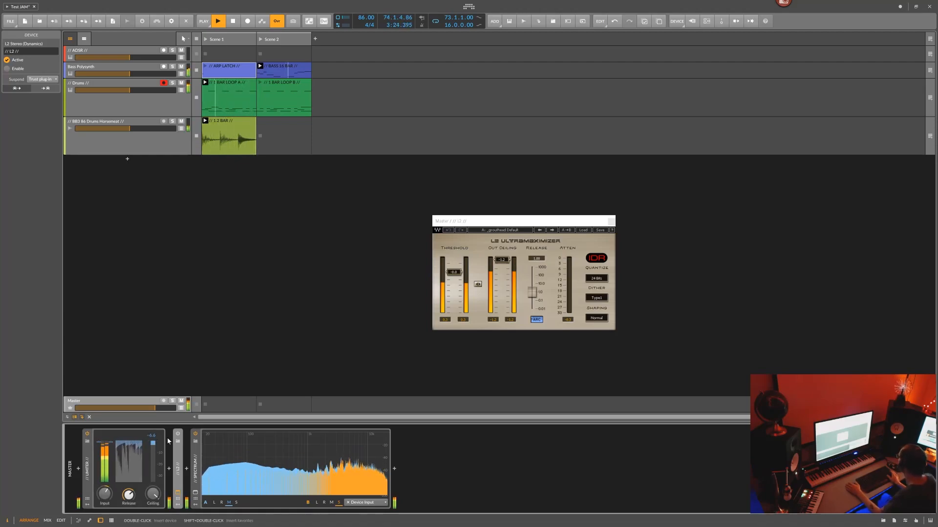
key(space)
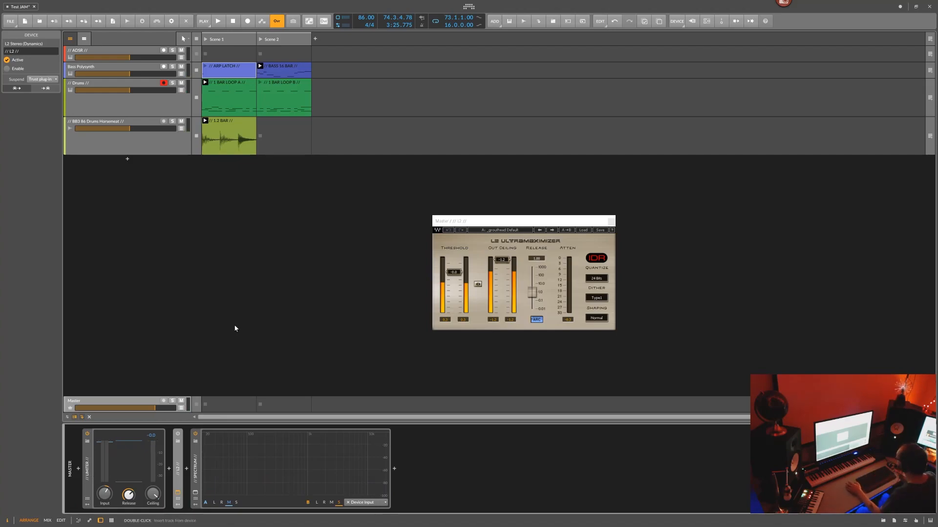
Enable the Arp device on the Bass Polysynth track.
click(108, 66)
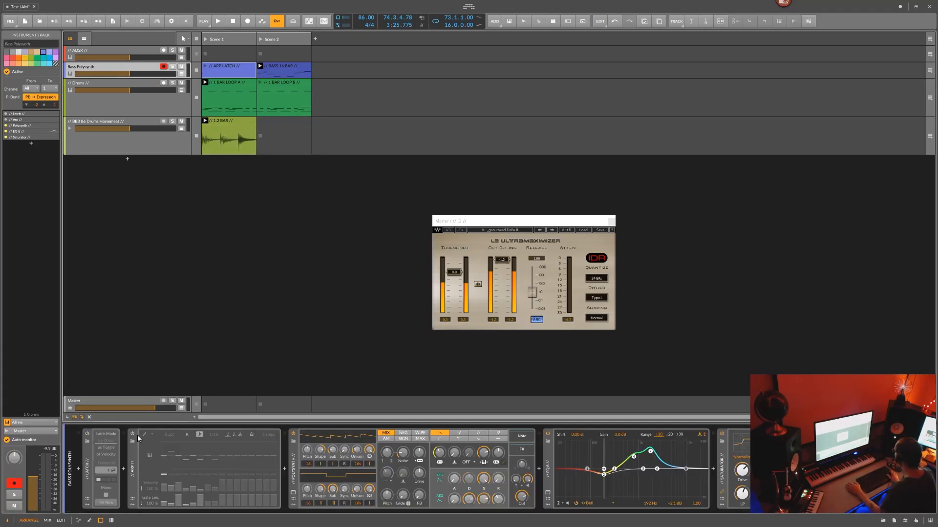
click(132, 433)
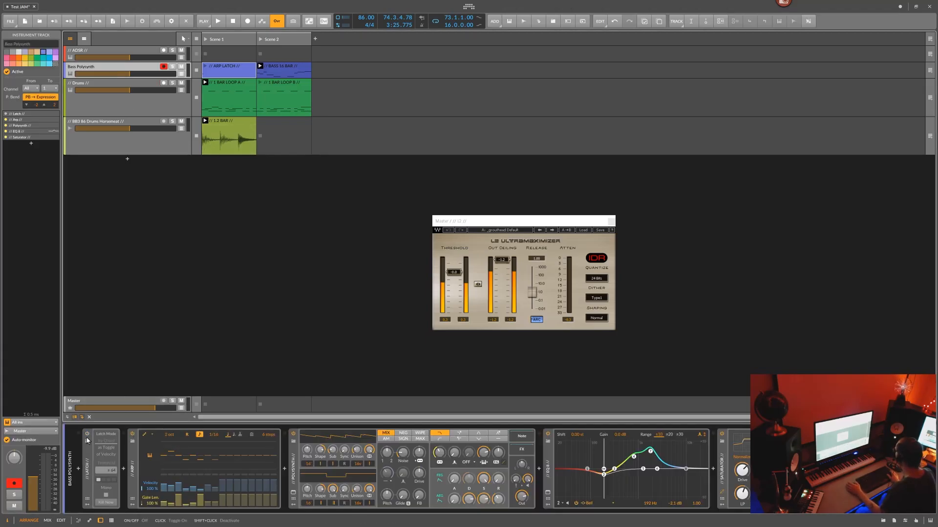
Close the L2 plug-in window and replace the clip launcher view with the arranger timeline.
click(612, 224)
click(83, 39)
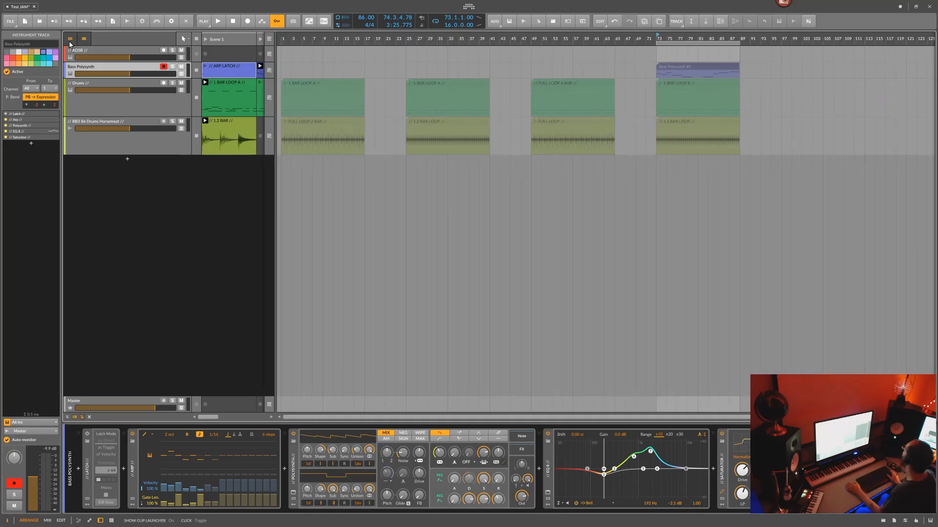
click(70, 39)
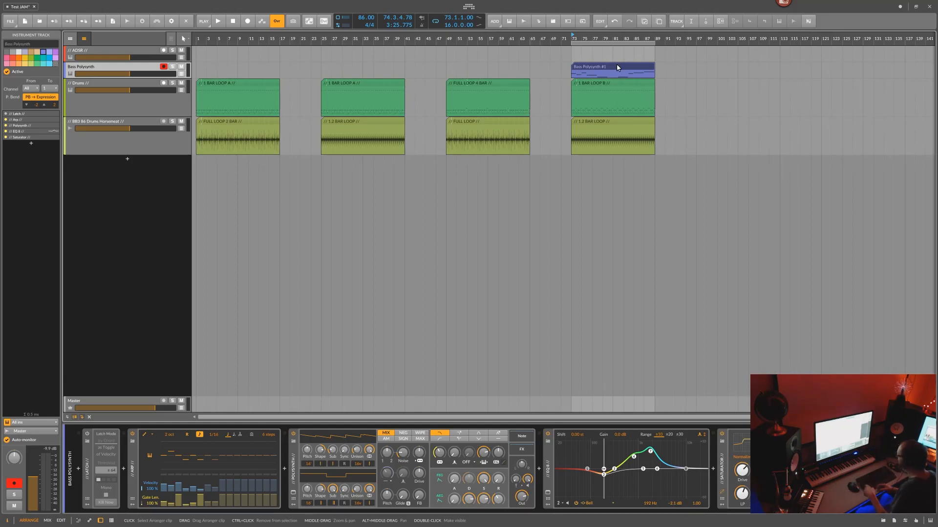
Set the bass Arp's step count to 7 steps.
click(533, 62)
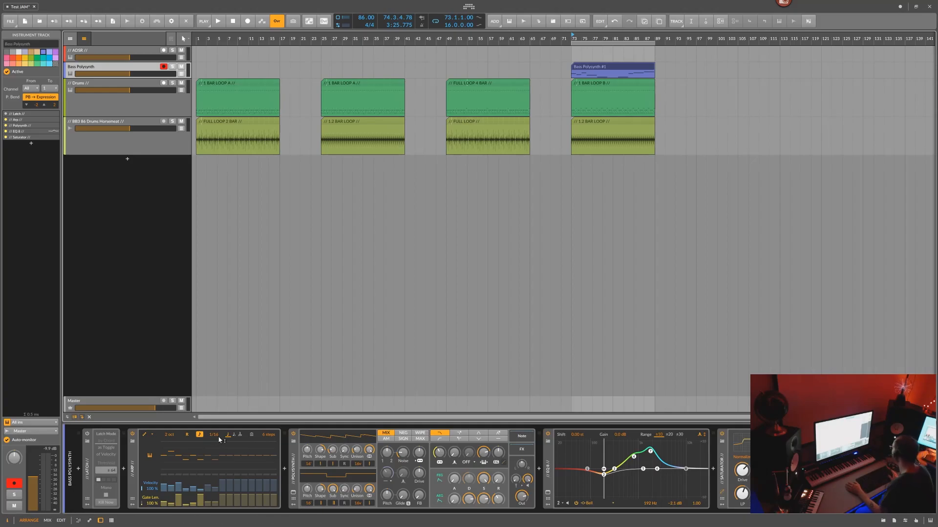
click(266, 436)
drag(266, 436, 266, 438)
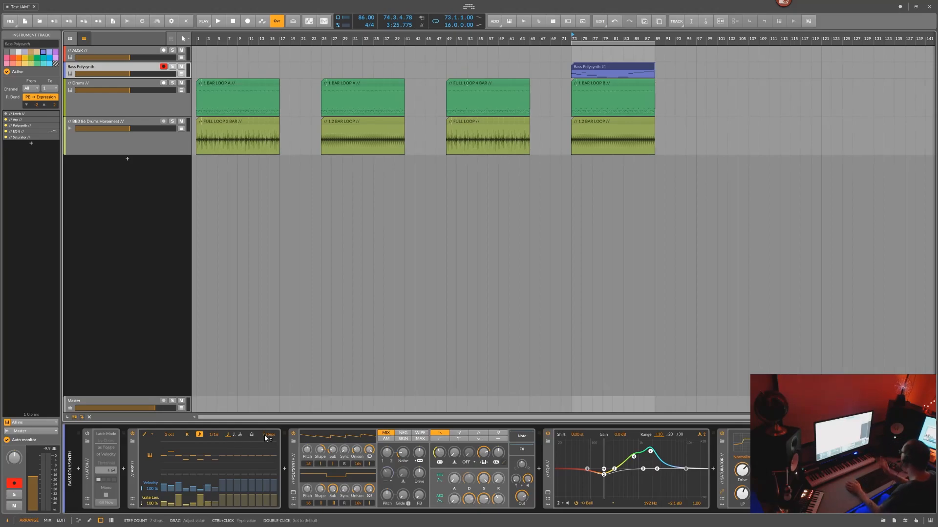
Move the Bass Polysynth arranger clip and the loop region to bar 49, over the FULL LOOP 4 BAR section.
click(614, 122)
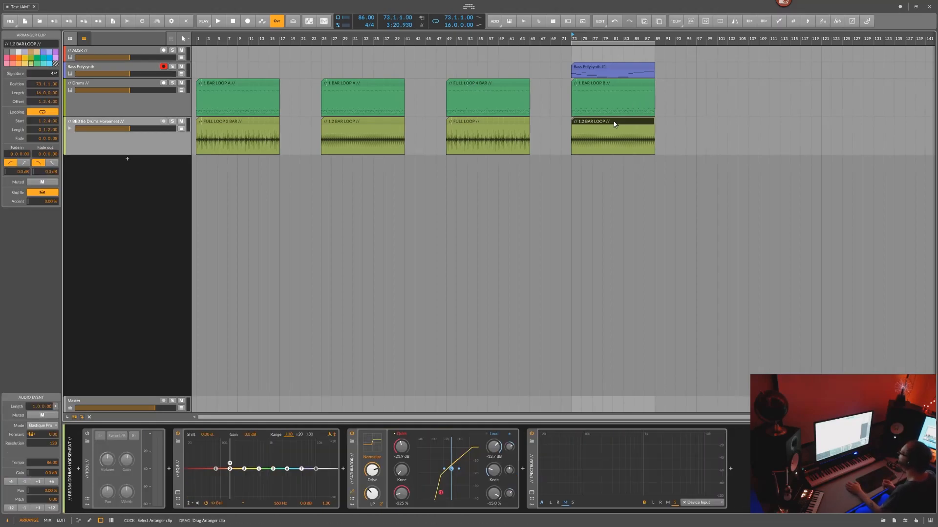
click(609, 67)
drag(609, 68, 484, 67)
drag(612, 44, 489, 47)
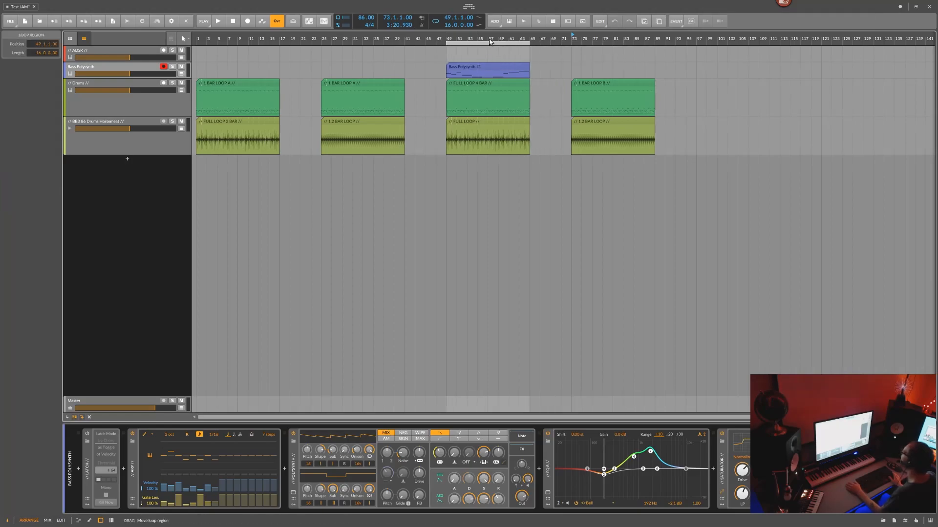
Play the section from bar 49 and display the whole Bass Polysynth clip's notes in the note editor.
double_click(487, 86)
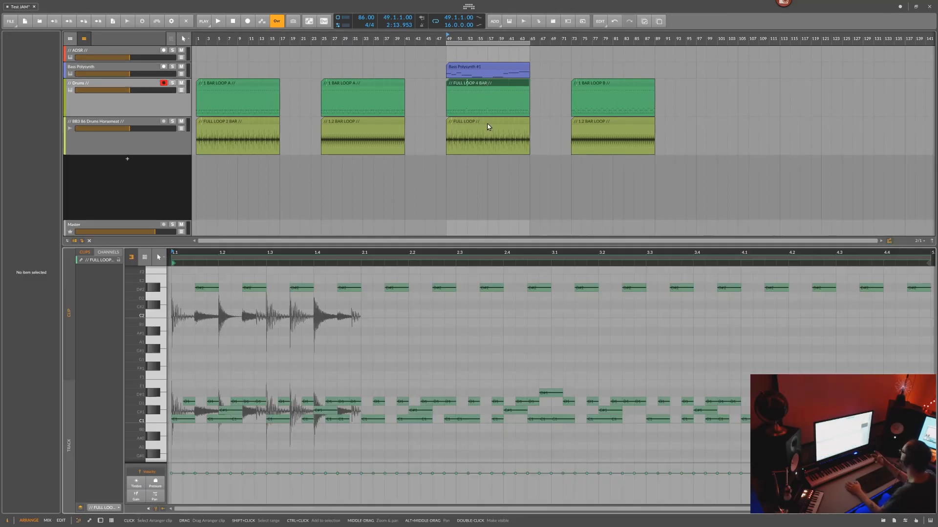
click(498, 68)
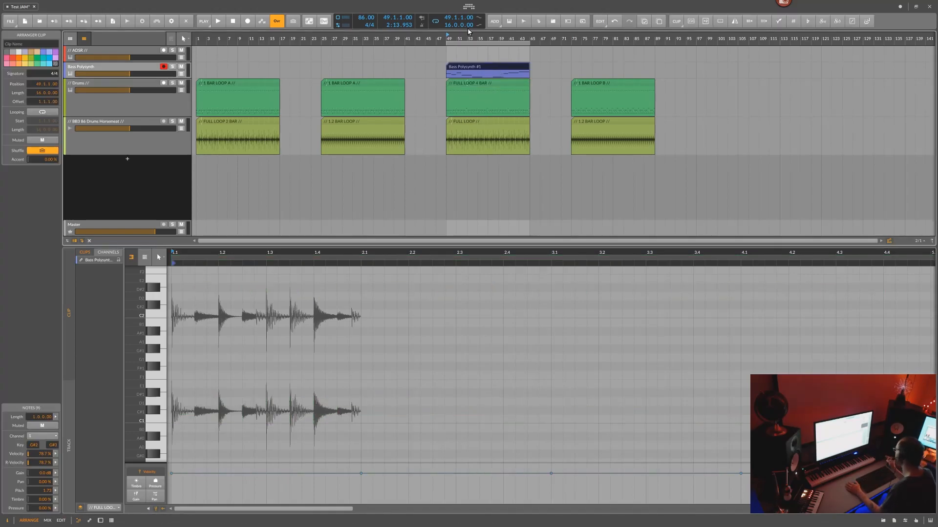
key(space)
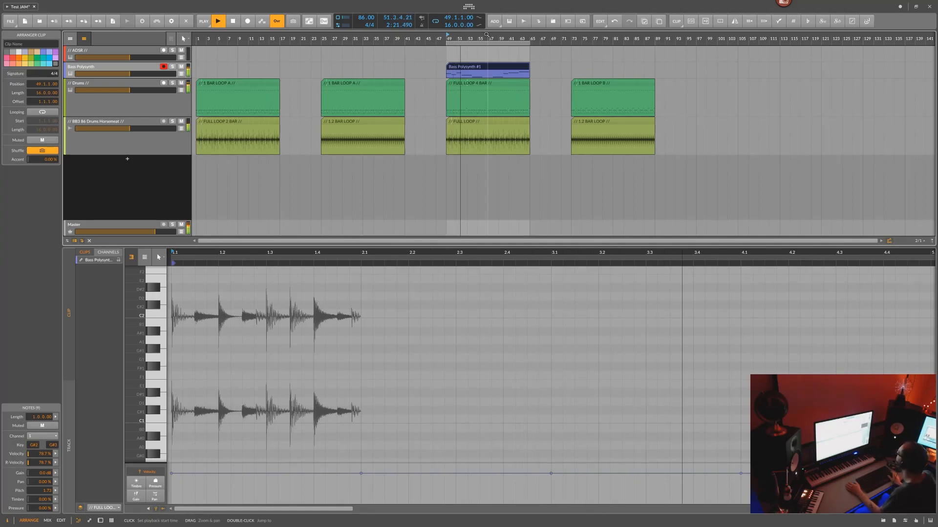
click(424, 212)
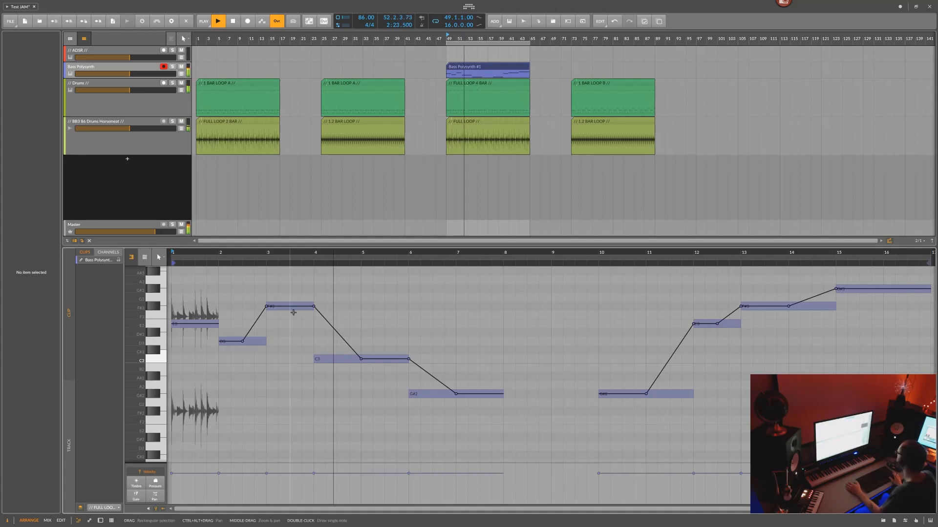
Transpose all notes in the Bass Polysynth clip down one octave.
key(ctrl+a)
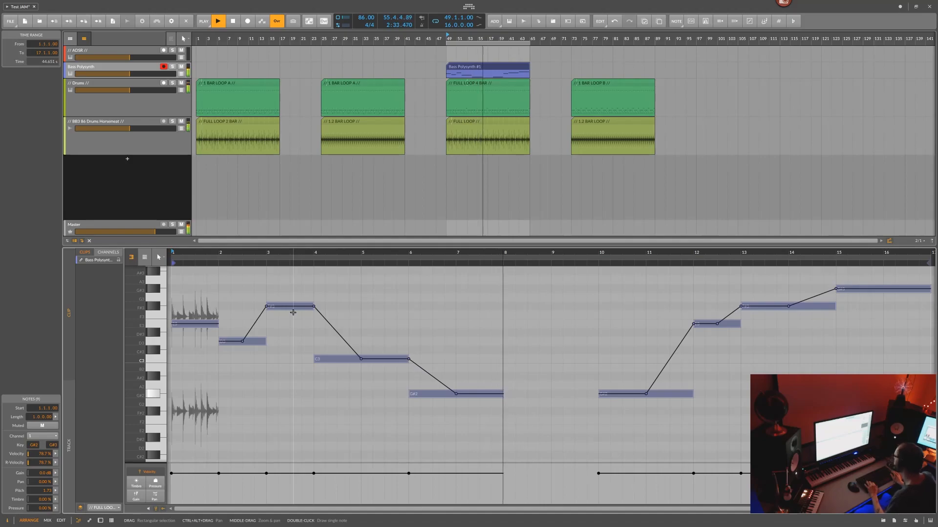
key(shift+Down)
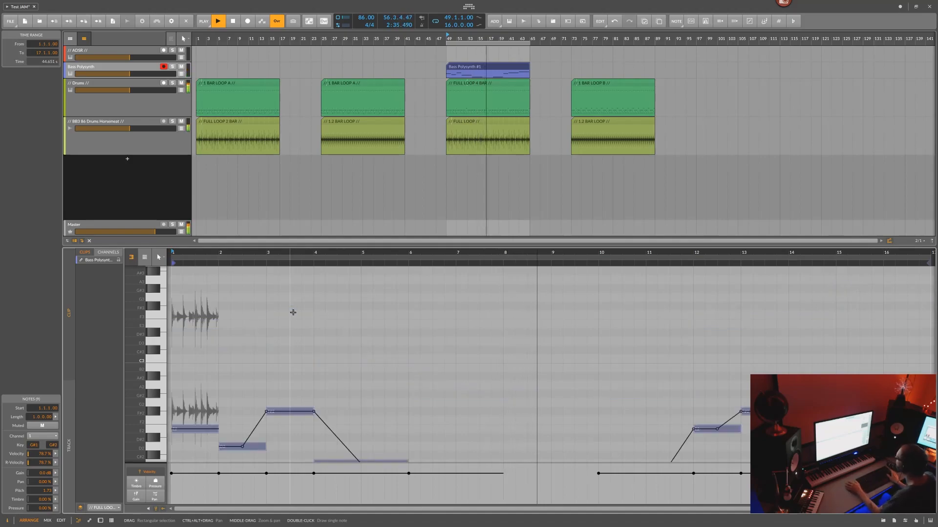
scroll(429, 360, down, 3)
scroll(430, 360, down, 2)
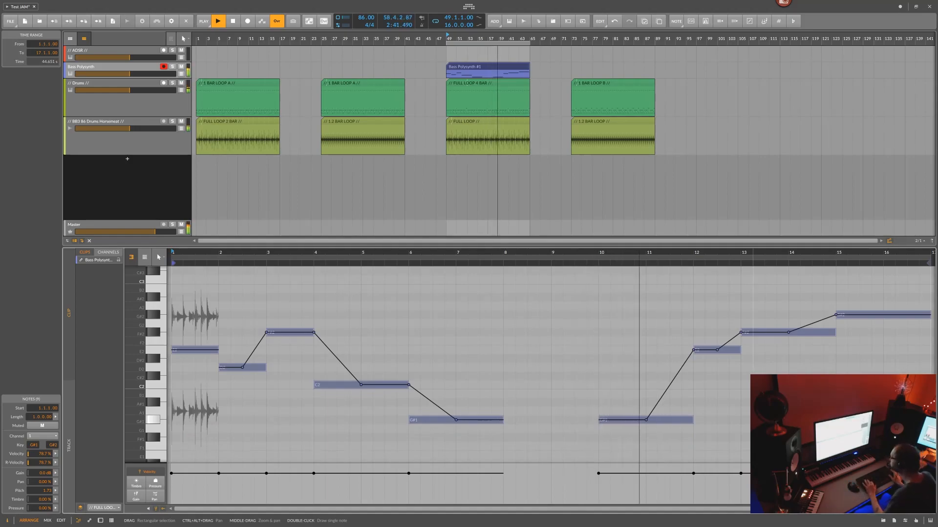
Raise all the selected Bass Polysynth notes by seven semitones.
key(Up)
key(Up)
key(Up)
key(Up)
key(Up)
key(Up)
key(Up)
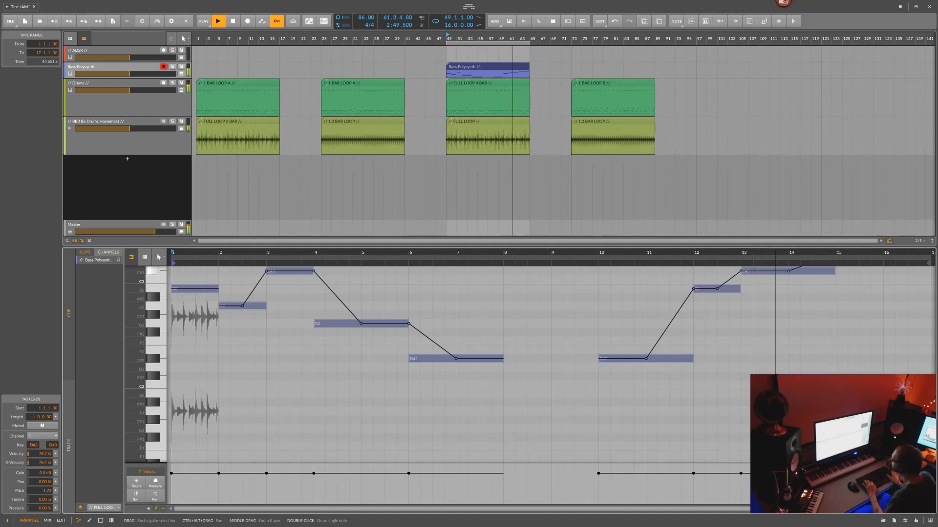
Reduce the height of the note editor to give the arranger timeline more room.
scroll(752, 410, up, 3)
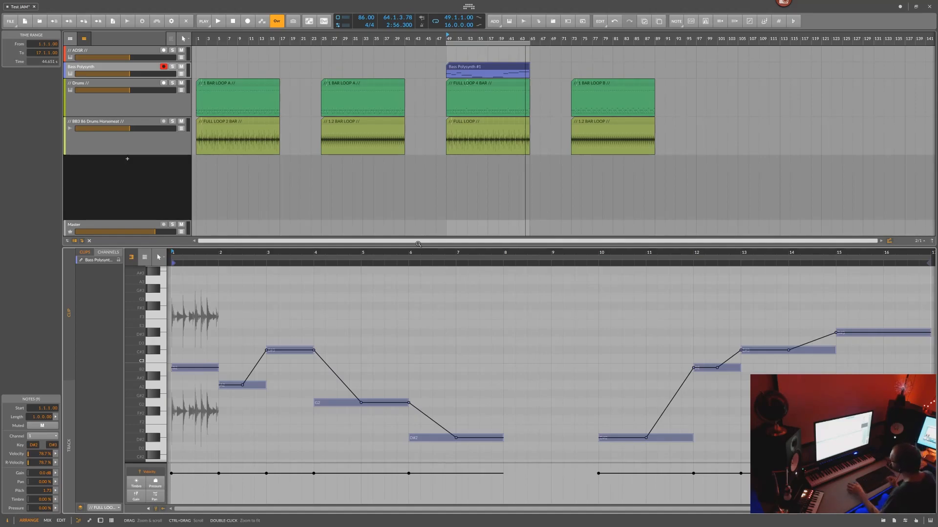
drag(434, 247, 427, 326)
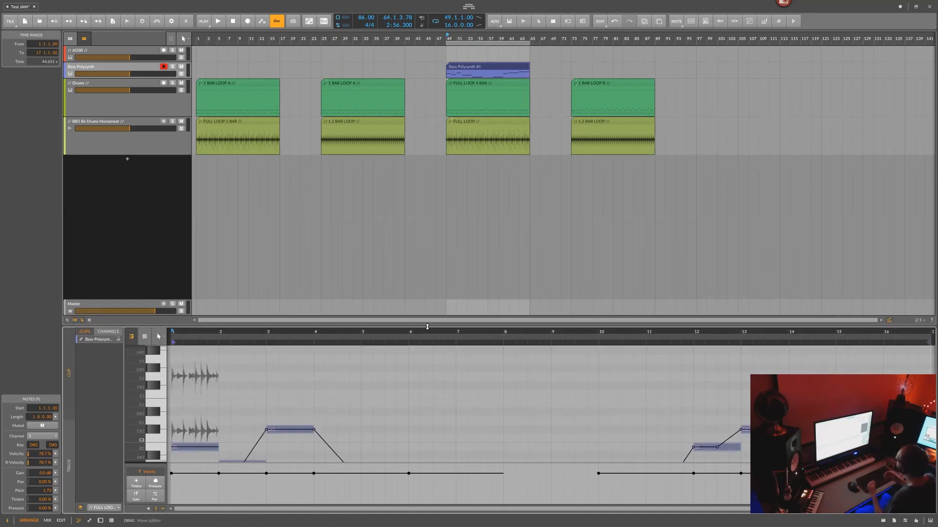